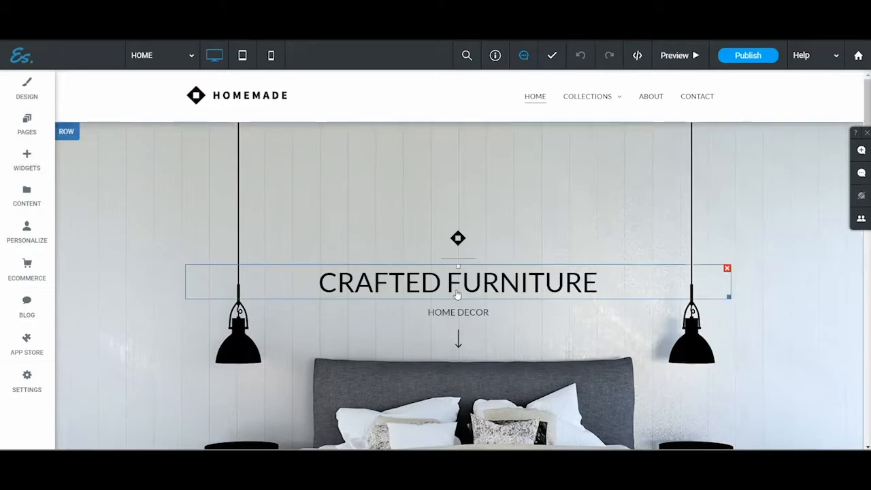
Step: Browse the widget library, and move the Contact page ahead of About in the site's page order
{"action": "left_click", "coordinate": [45, 159]}
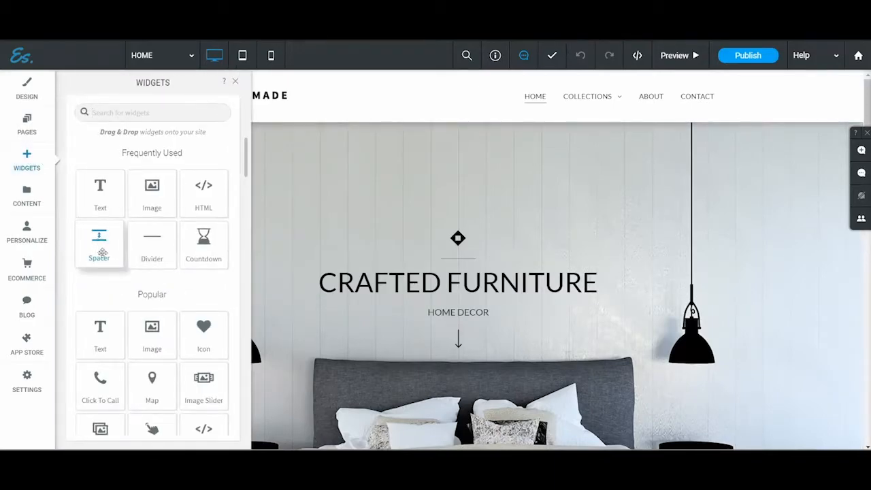
{"action": "scroll", "coordinate": [151, 304], "scroll_direction": "down", "scroll_amount": 3}
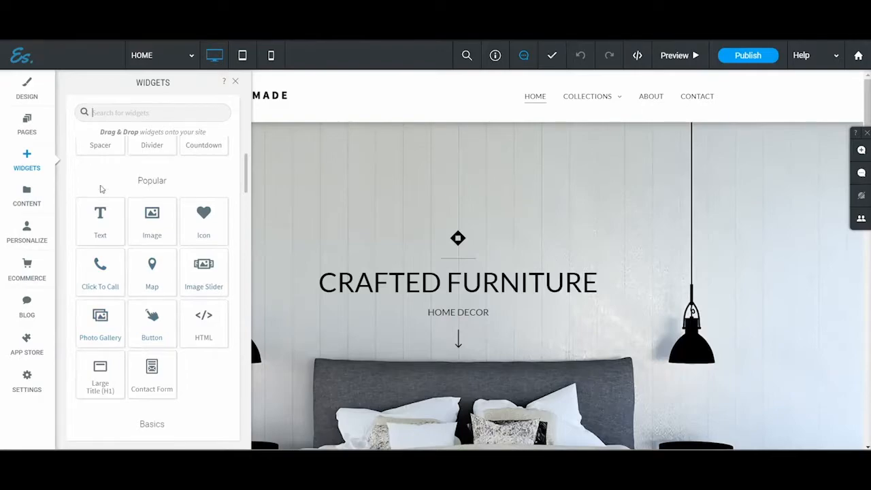
{"action": "left_click", "coordinate": [24, 124]}
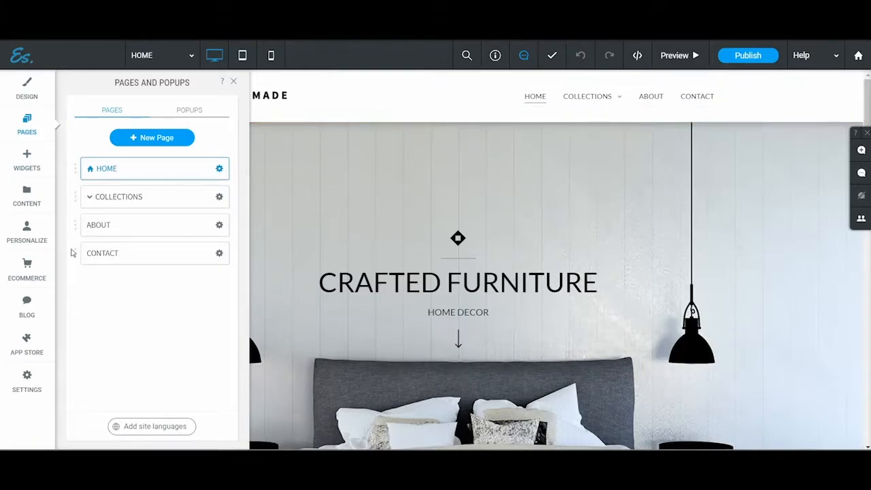
{"action": "left_click_drag", "start_coordinate": [74, 253], "coordinate": [77, 227]}
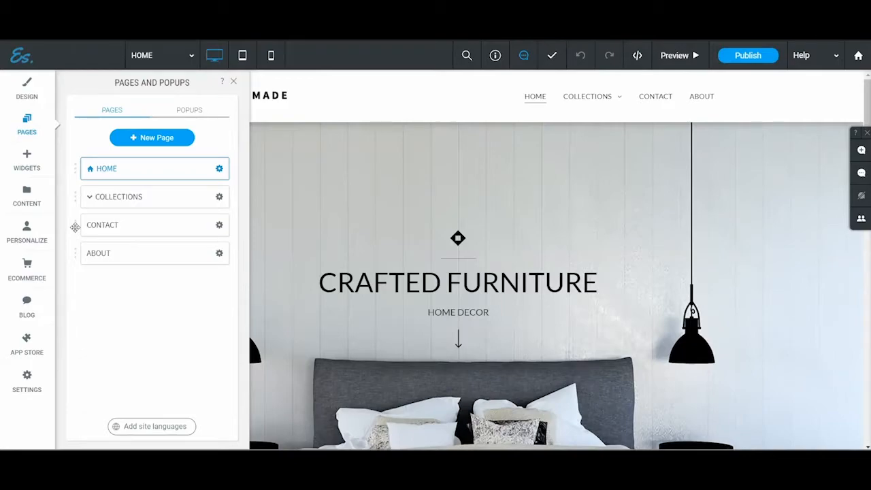
Step: Open the image manager from the site content library and search the images for "students"
{"action": "left_click", "coordinate": [27, 196]}
{"action": "left_click", "coordinate": [113, 344]}
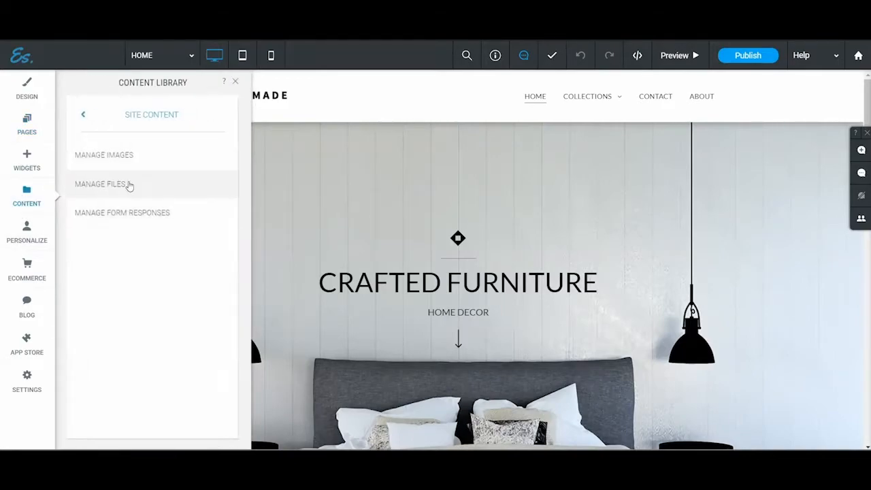
{"action": "left_click", "coordinate": [152, 165]}
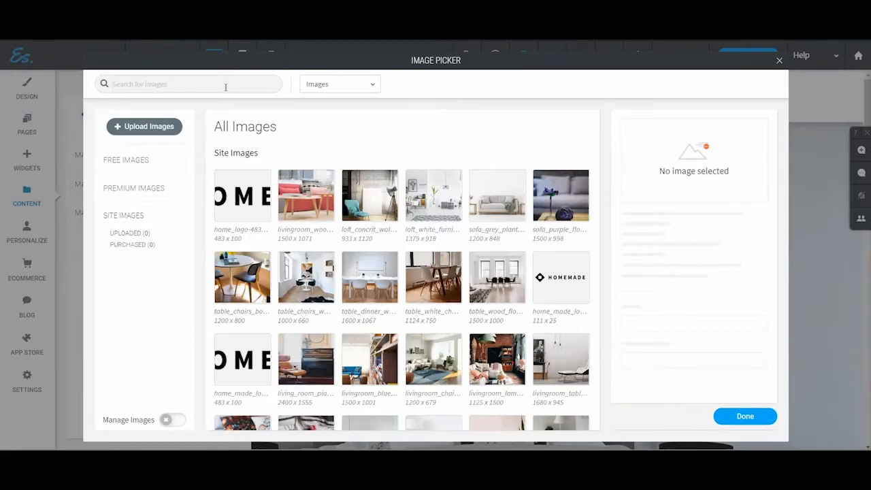
{"action": "type", "text": "students"}
{"action": "key", "text": "Return"}
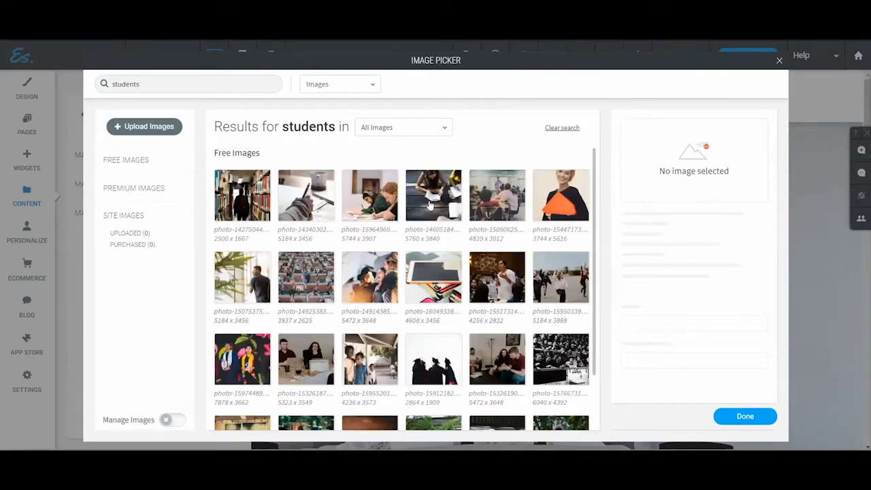
Step: Browse the student images across all, premium and free sources, and close the image picker and content library
{"action": "scroll", "coordinate": [387, 284], "scroll_direction": "down", "scroll_amount": 1}
{"action": "scroll", "coordinate": [386, 283], "scroll_direction": "up", "scroll_amount": 1}
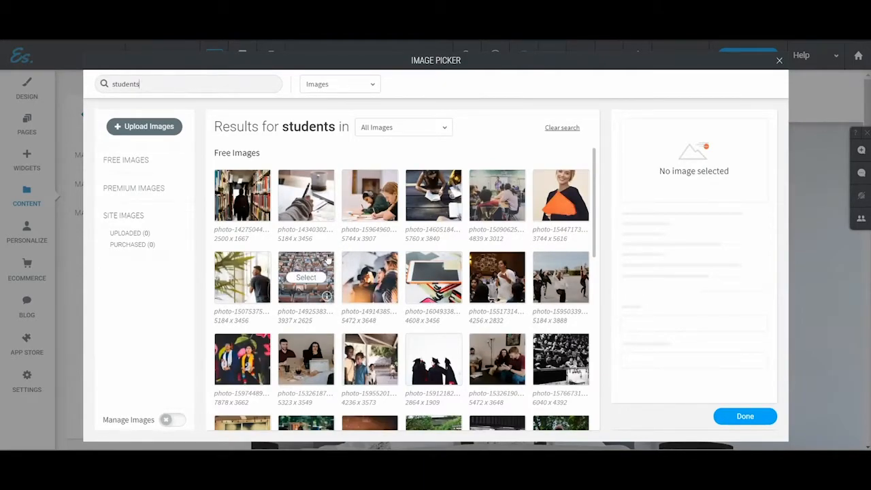
{"action": "scroll", "coordinate": [339, 257], "scroll_direction": "down", "scroll_amount": 10}
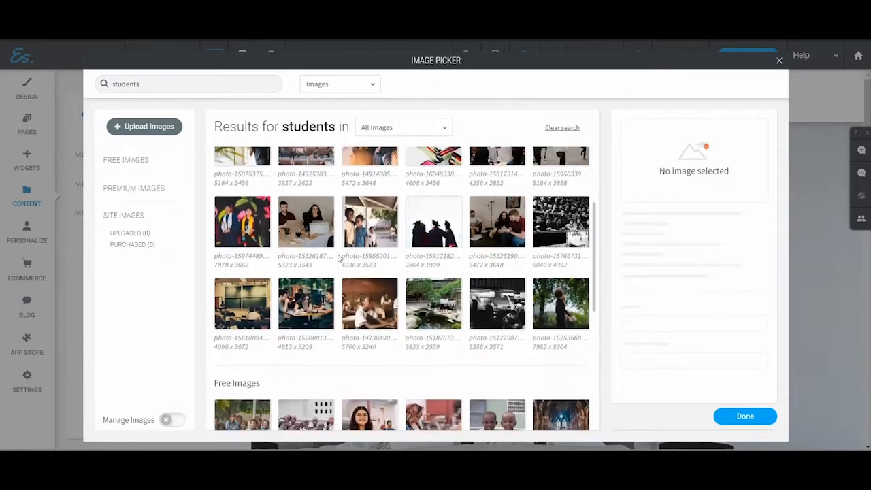
{"action": "scroll", "coordinate": [339, 259], "scroll_direction": "down", "scroll_amount": 5}
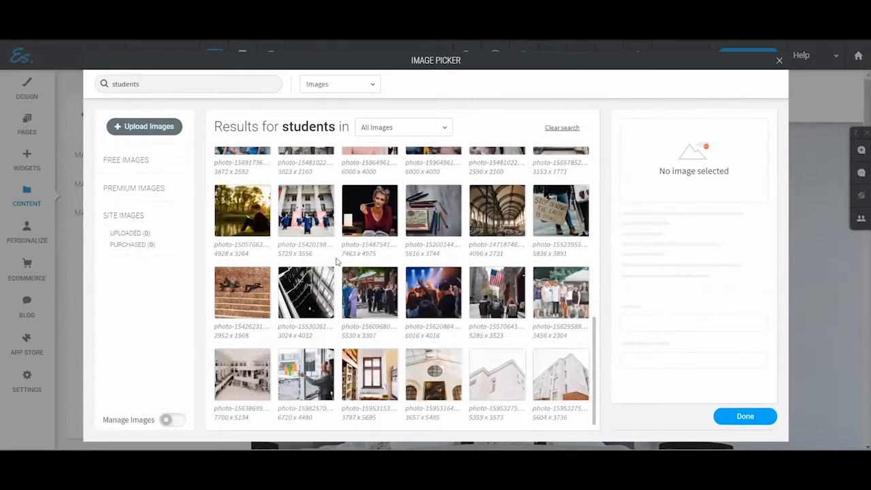
{"action": "scroll", "coordinate": [337, 265], "scroll_direction": "down", "scroll_amount": 5}
{"action": "scroll", "coordinate": [337, 265], "scroll_direction": "down", "scroll_amount": 2}
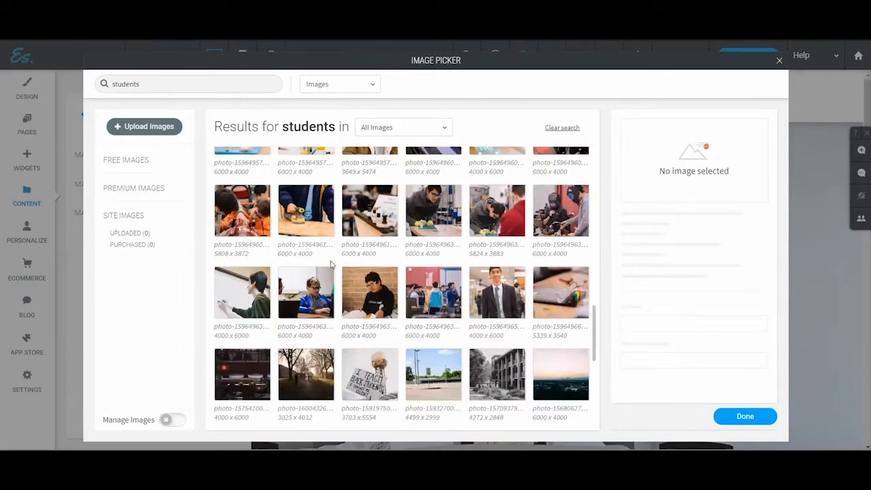
{"action": "left_click", "coordinate": [133, 190]}
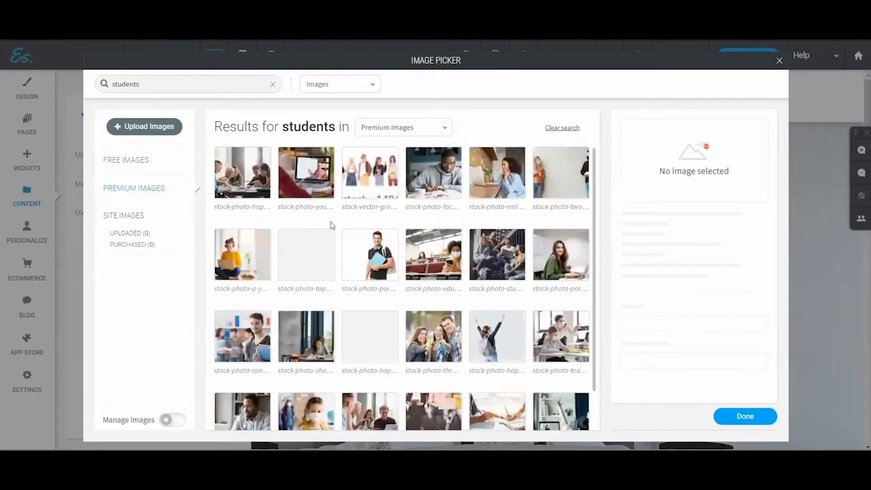
{"action": "left_click", "coordinate": [117, 160]}
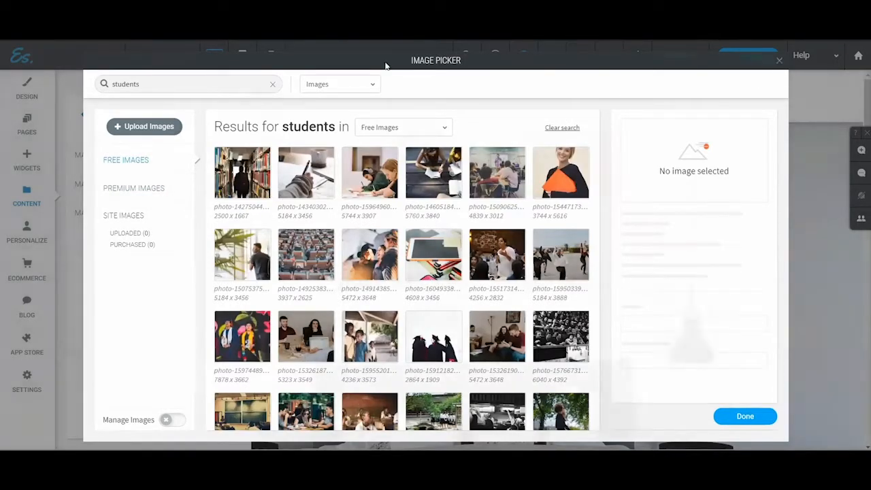
{"action": "left_click", "coordinate": [780, 61]}
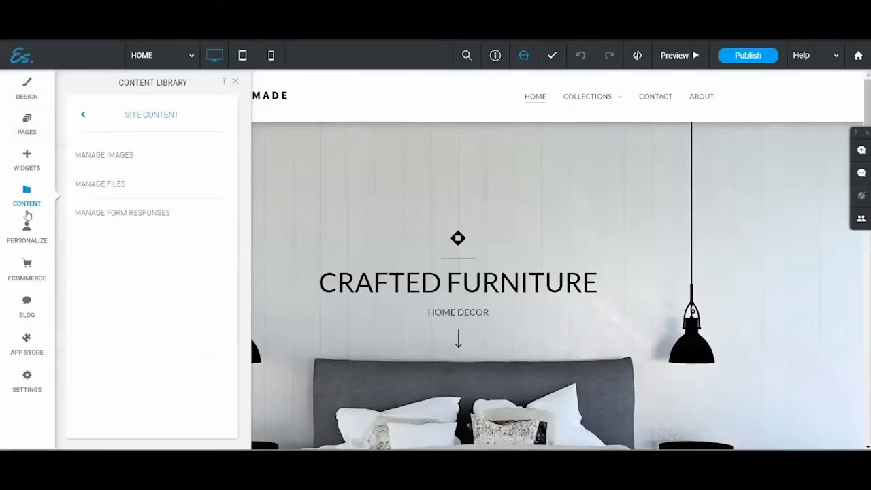
{"action": "left_click", "coordinate": [235, 82]}
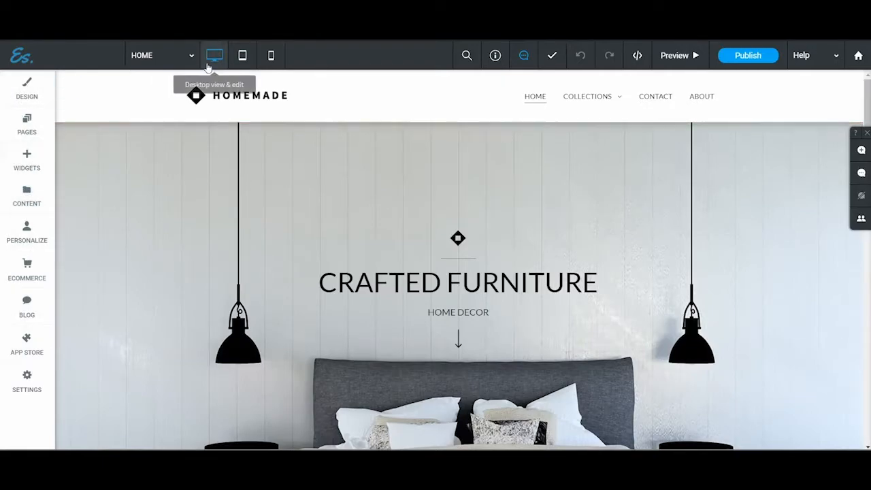
{"action": "left_click", "coordinate": [189, 57]}
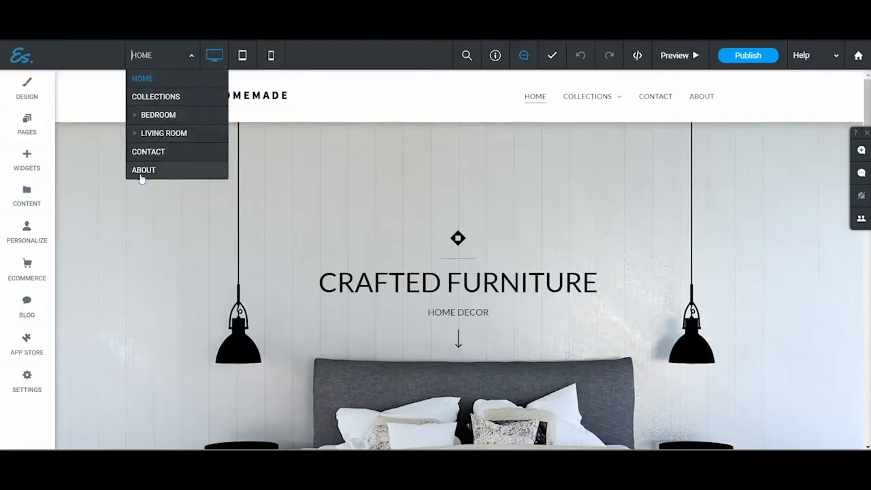
{"action": "left_click", "coordinate": [27, 125]}
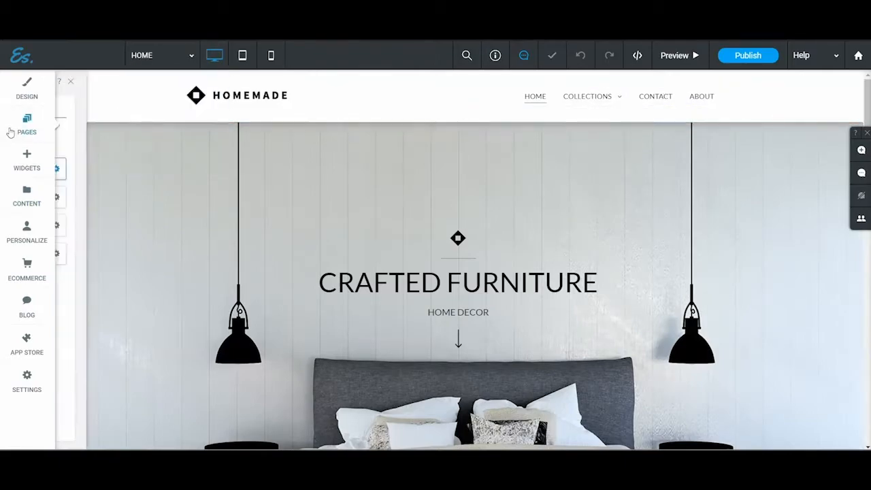
{"action": "left_click", "coordinate": [189, 57]}
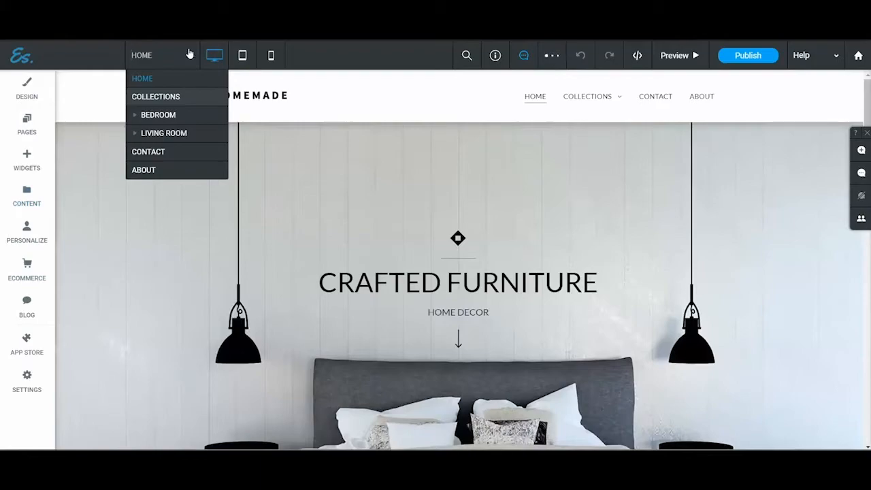
{"action": "left_click", "coordinate": [191, 57]}
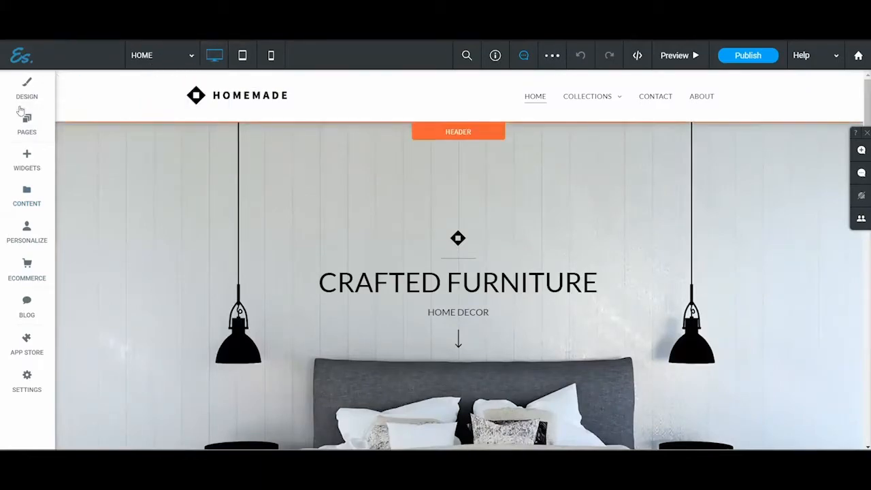
{"action": "left_click", "coordinate": [191, 58]}
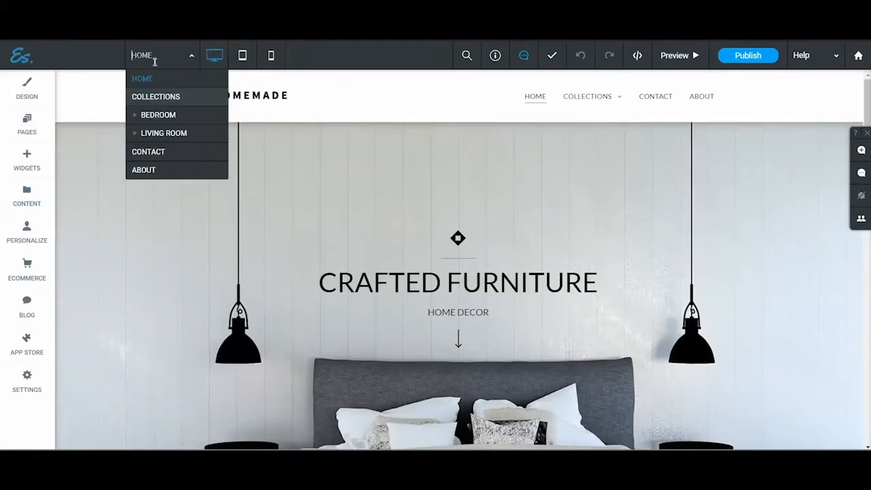
Step: View the Collections page in the editor and return to the Home page
{"action": "left_click", "coordinate": [18, 122]}
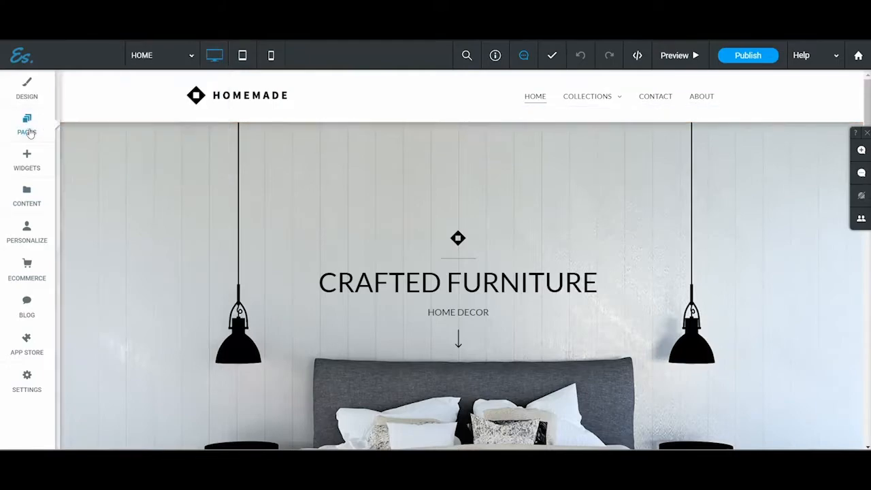
{"action": "left_click", "coordinate": [166, 198]}
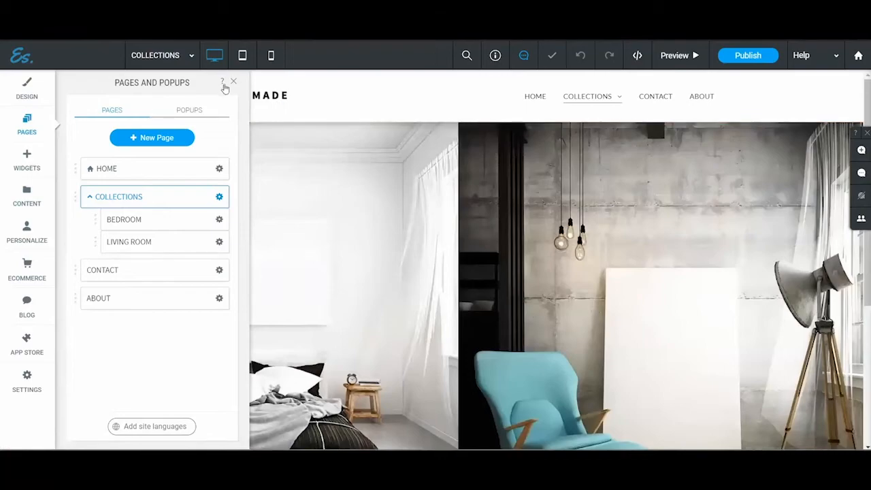
{"action": "left_click", "coordinate": [233, 81]}
{"action": "left_click", "coordinate": [190, 53]}
{"action": "left_click", "coordinate": [180, 77]}
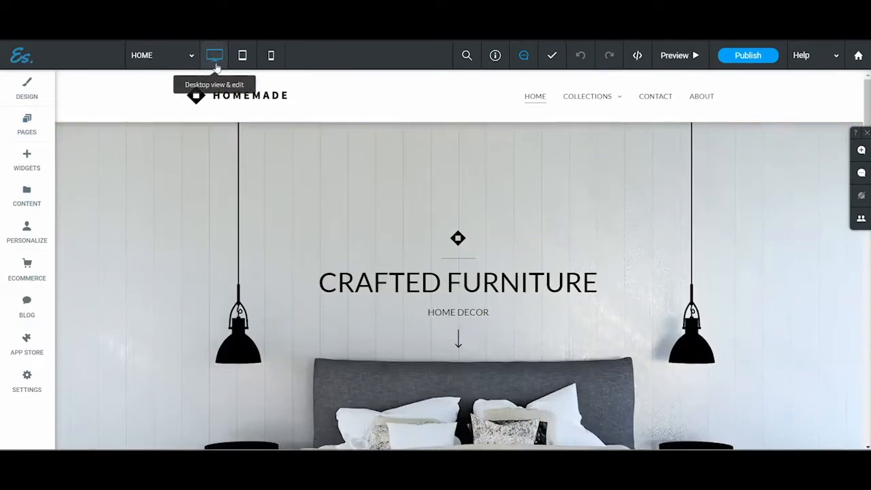
Step: Check the Home page in the tablet and mobile views and return to the desktop view
{"action": "left_click", "coordinate": [243, 57]}
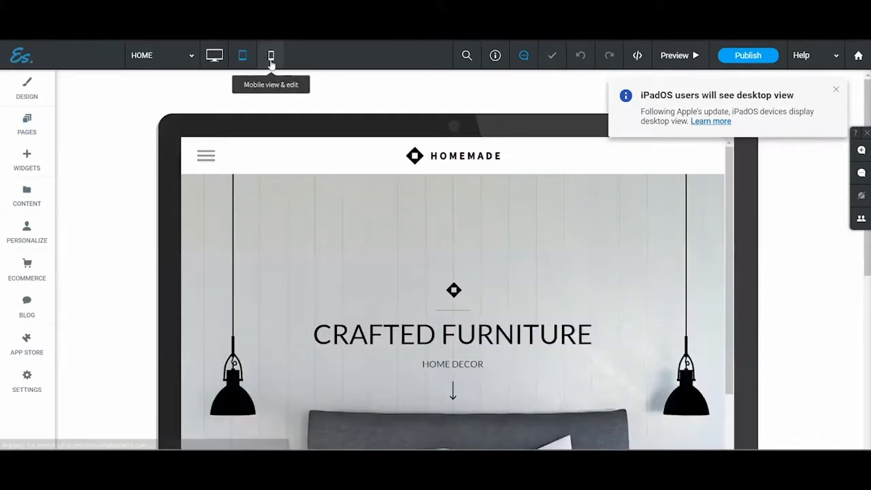
{"action": "left_click", "coordinate": [271, 59]}
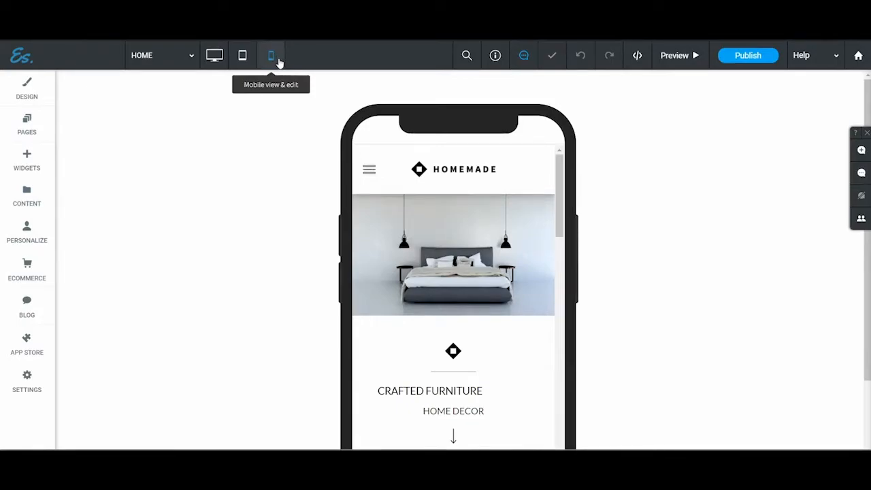
{"action": "left_click", "coordinate": [215, 57]}
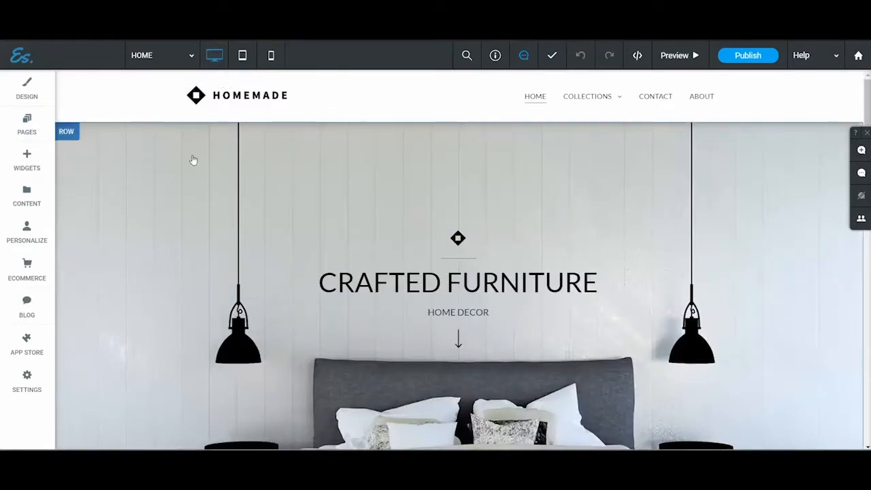
Step: Center-align the "CRAFTED FURNITURE" heading in the Home page's mobile view
{"action": "left_click", "coordinate": [270, 56]}
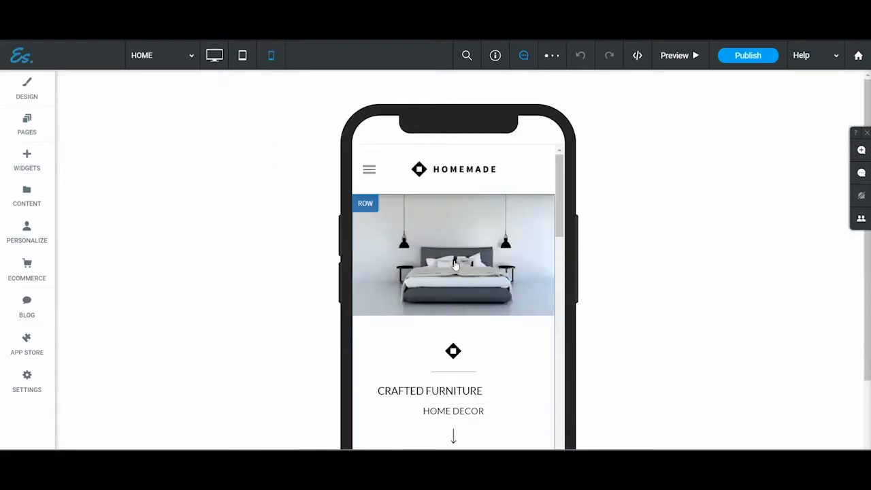
{"action": "scroll", "coordinate": [453, 320], "scroll_direction": "down", "scroll_amount": 3}
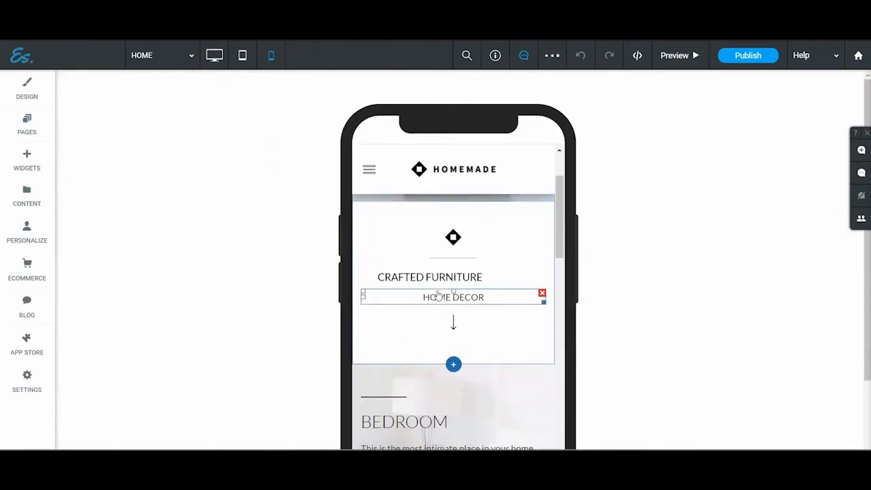
{"action": "left_click", "coordinate": [439, 285]}
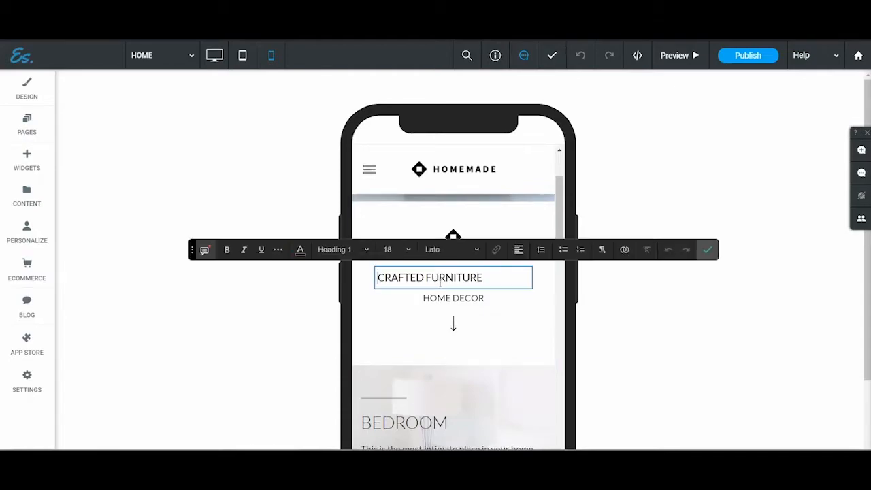
{"action": "left_click", "coordinate": [519, 249]}
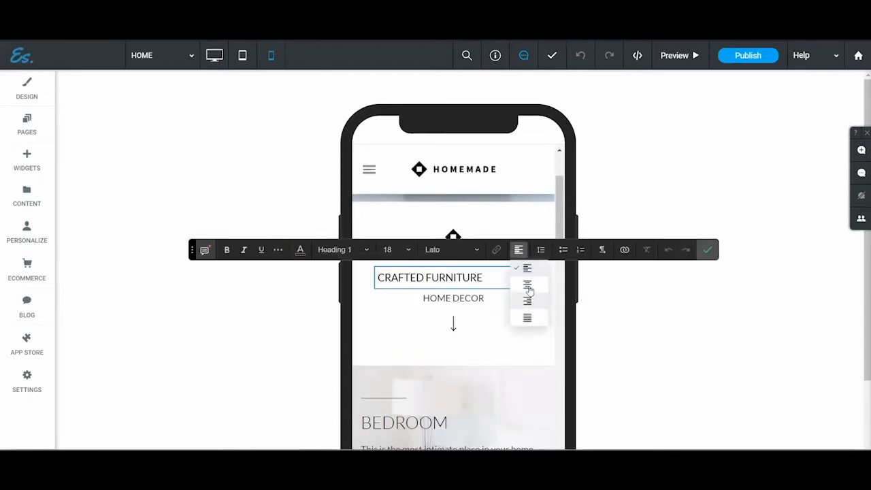
{"action": "left_click", "coordinate": [523, 284]}
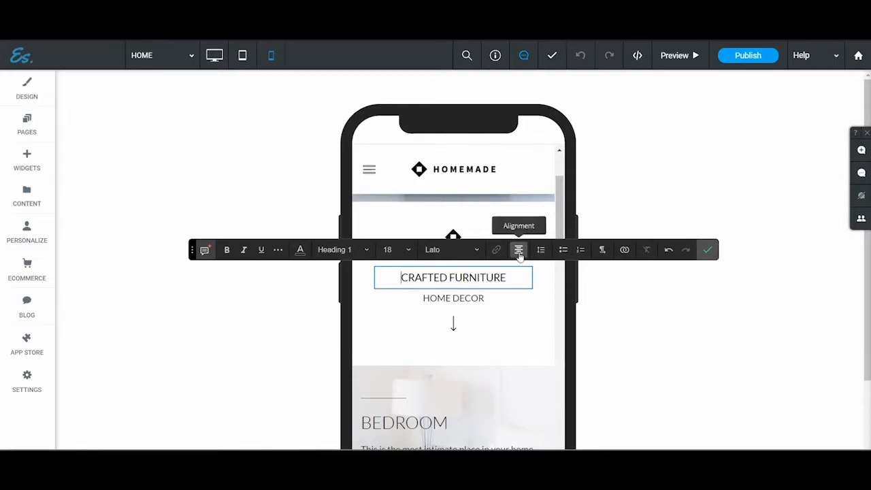
{"action": "left_click", "coordinate": [706, 250]}
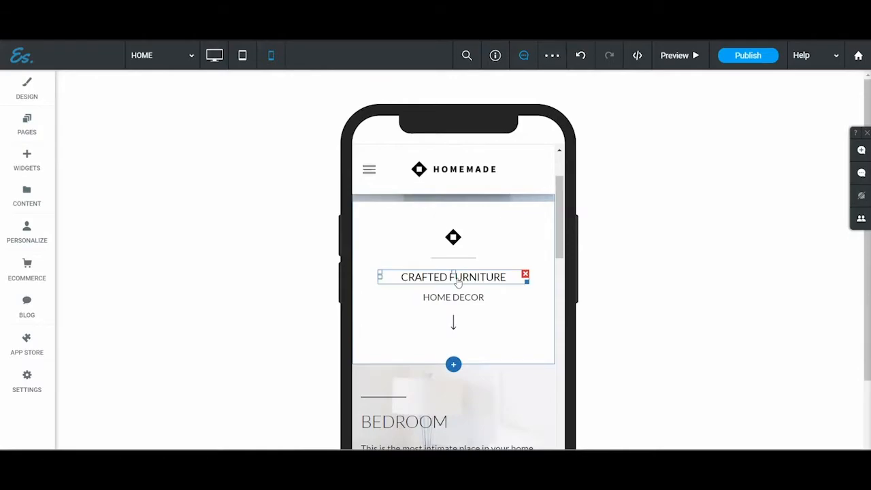
Step: Return to the desktop view and look over the Home page's hero and Bedroom sections
{"action": "left_click", "coordinate": [216, 58]}
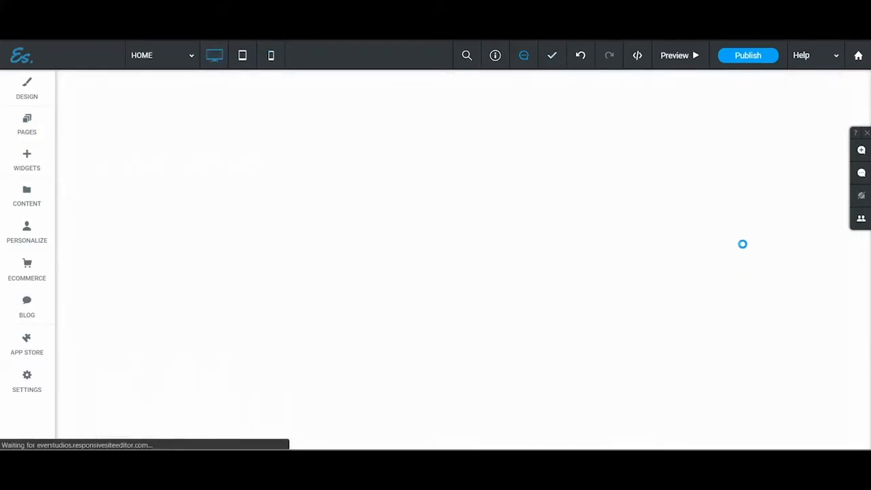
{"action": "scroll", "coordinate": [354, 220], "scroll_direction": "down", "scroll_amount": 10}
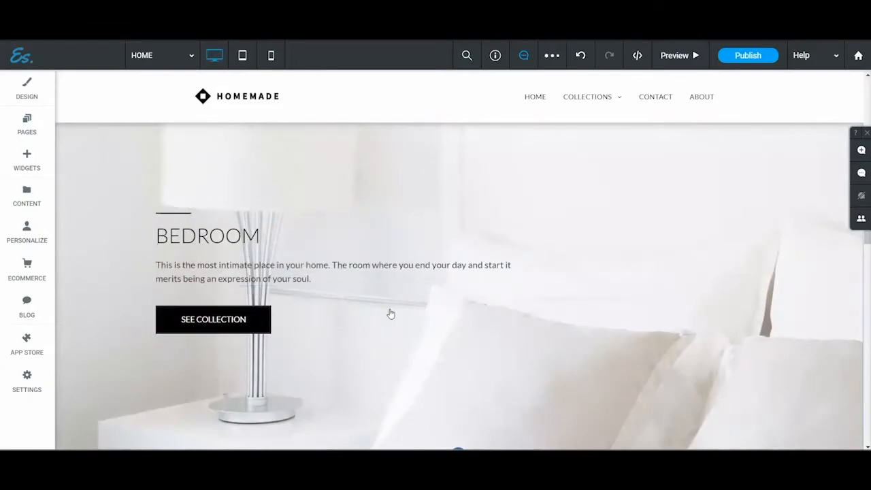
{"action": "scroll", "coordinate": [384, 310], "scroll_direction": "up", "scroll_amount": 10}
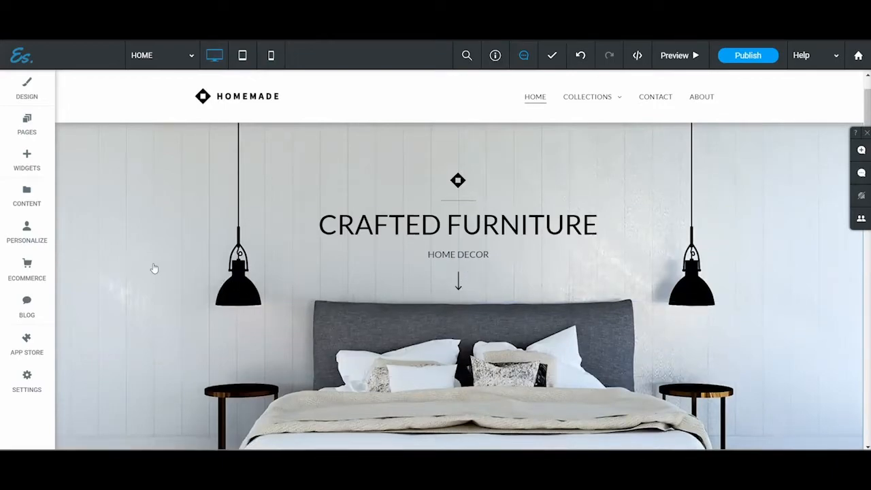
Step: Preview the site, follow the Bedroom section's SEE COLLECTION link to the Bedroom page, and return to the editor
{"action": "scroll", "coordinate": [124, 234], "scroll_direction": "down", "scroll_amount": 5}
{"action": "scroll", "coordinate": [129, 232], "scroll_direction": "down", "scroll_amount": 2}
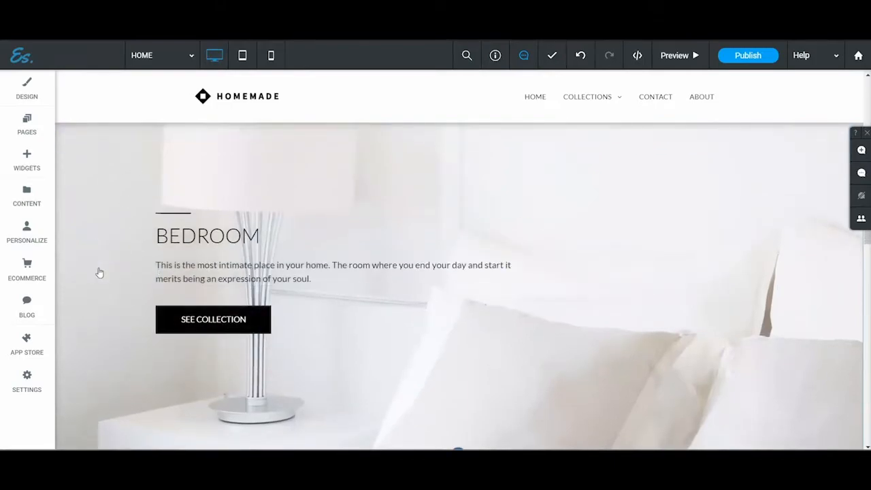
{"action": "left_click", "coordinate": [186, 320]}
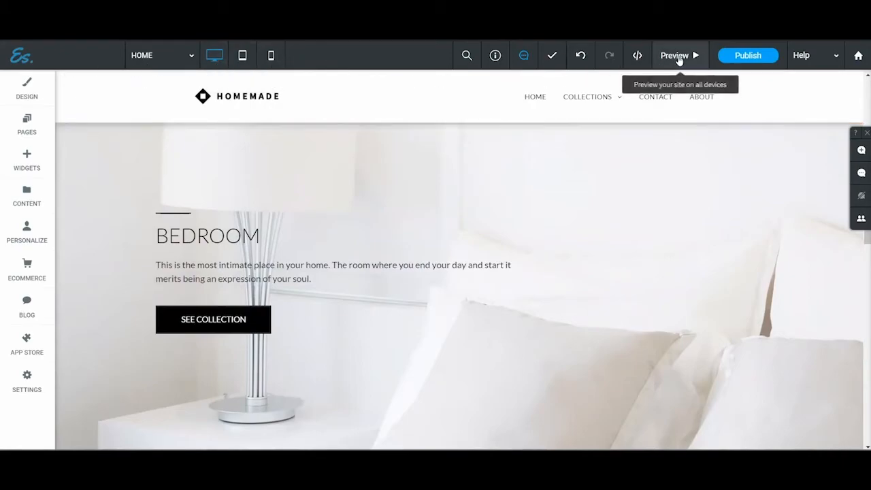
{"action": "left_click", "coordinate": [679, 57]}
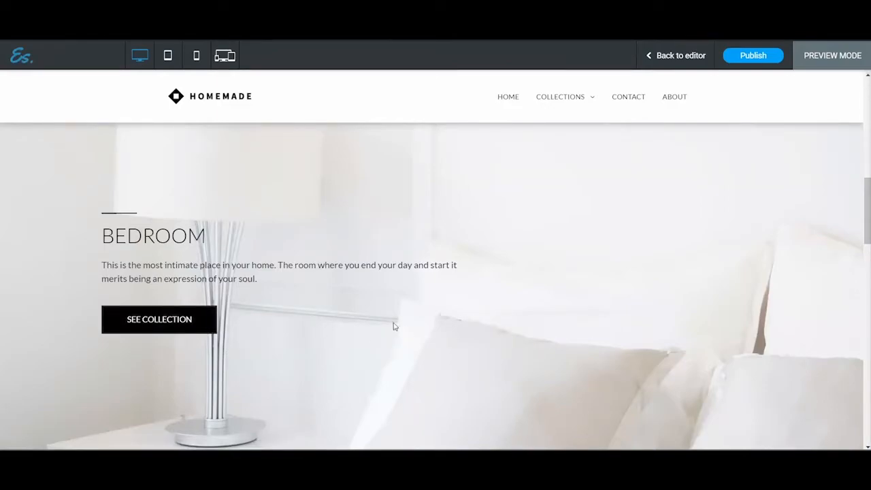
{"action": "left_click", "coordinate": [152, 321]}
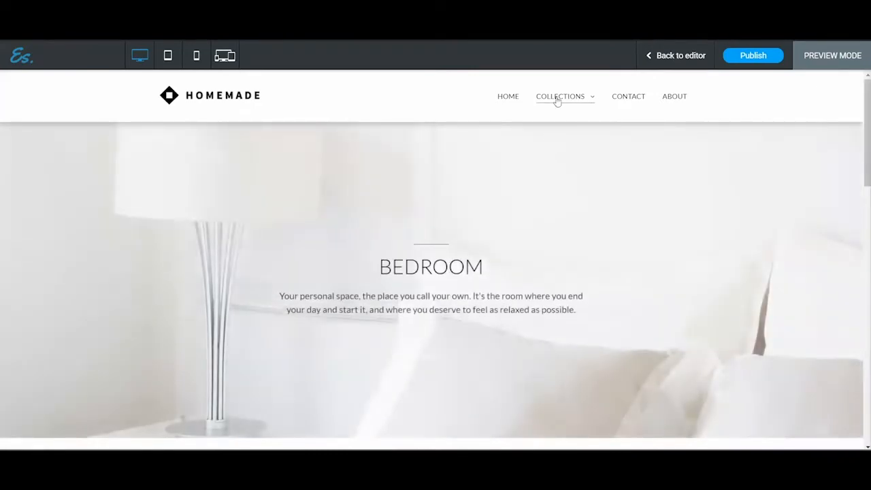
{"action": "mouse_move", "coordinate": [555, 97]}
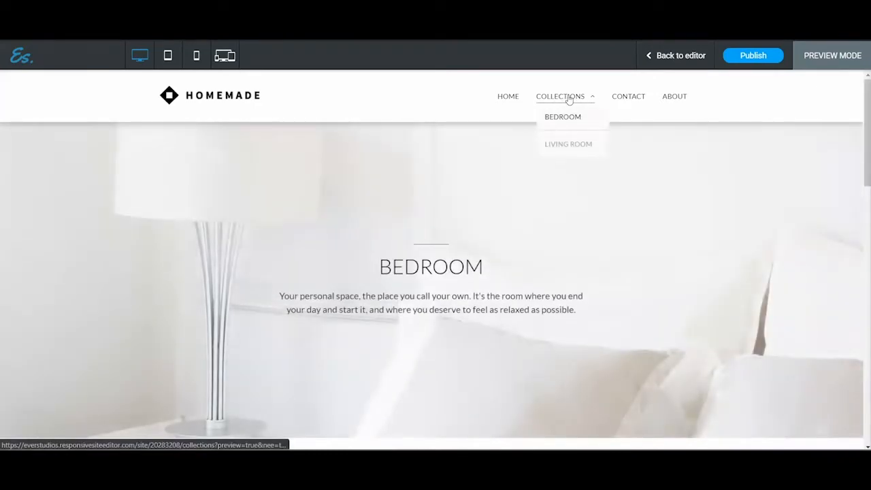
{"action": "left_click", "coordinate": [671, 58]}
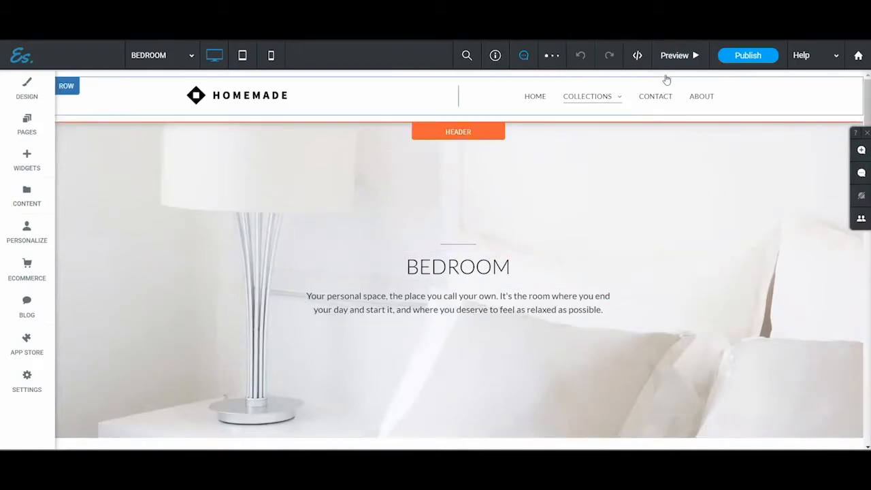
{"action": "left_click", "coordinate": [676, 56]}
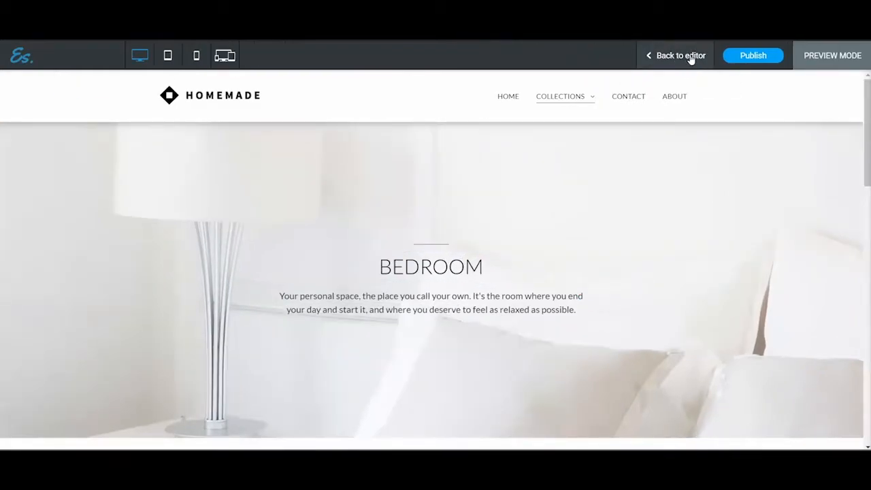
{"action": "left_click", "coordinate": [691, 58]}
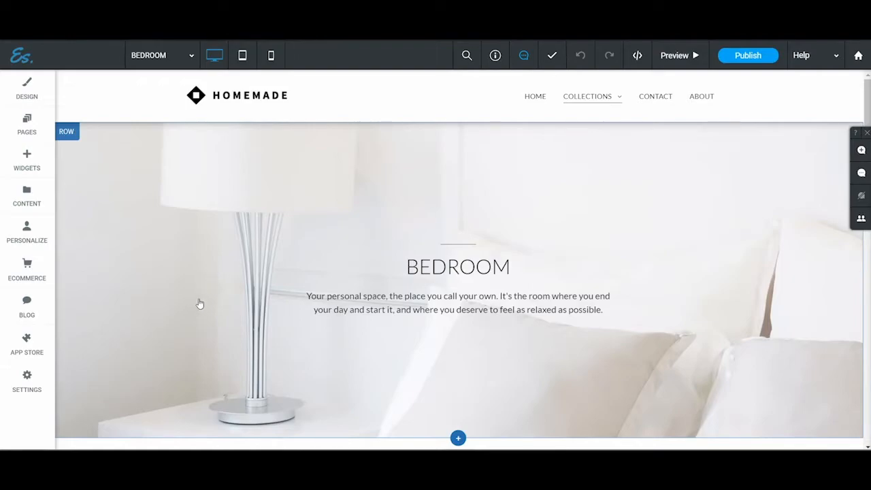
Step: Open the design settings of the Bedroom page's hero row and set its background color to #313131
{"action": "scroll", "coordinate": [541, 313], "scroll_direction": "down", "scroll_amount": 1}
{"action": "scroll", "coordinate": [548, 293], "scroll_direction": "up", "scroll_amount": 1}
{"action": "left_click", "coordinate": [66, 132]}
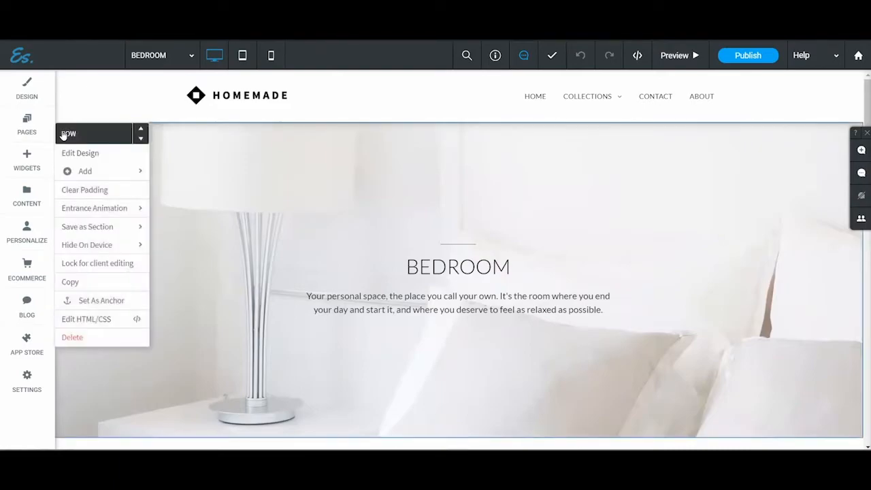
{"action": "mouse_move", "coordinate": [100, 201]}
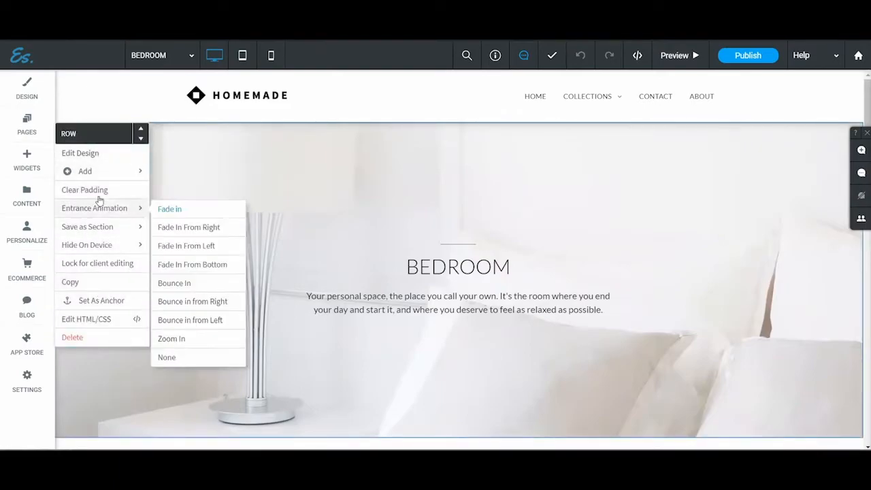
{"action": "left_click", "coordinate": [81, 157]}
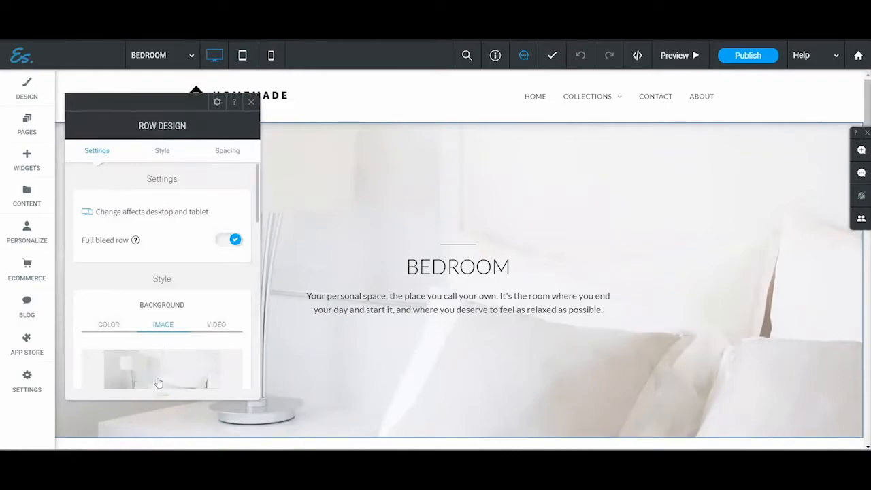
{"action": "scroll", "coordinate": [150, 306], "scroll_direction": "down", "scroll_amount": 1}
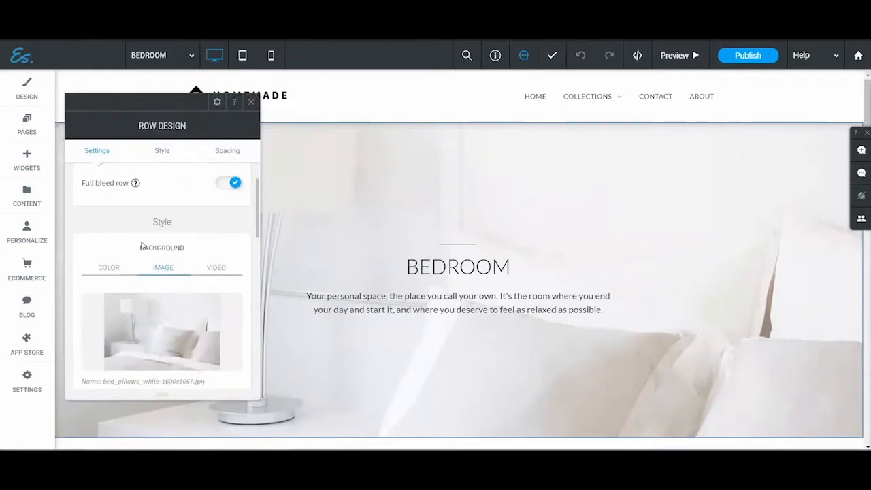
{"action": "left_click", "coordinate": [110, 271]}
{"action": "left_click", "coordinate": [235, 299]}
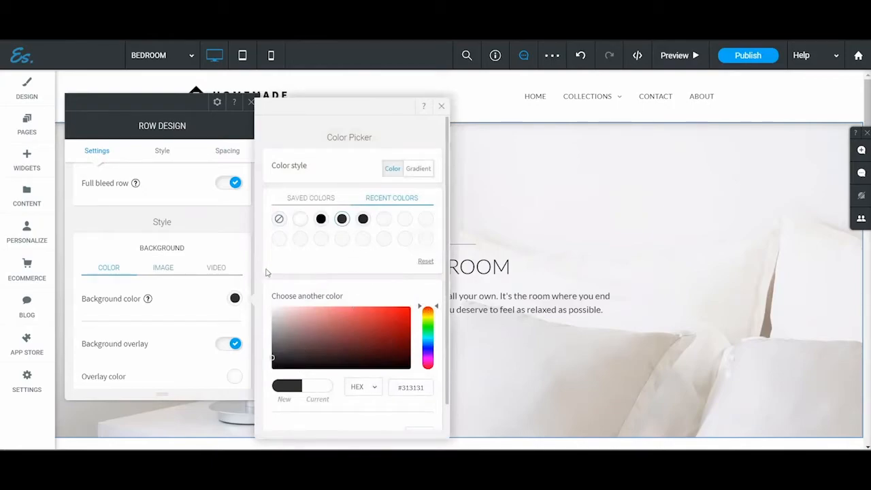
Step: Delete the background image bed_pillows_white-1600x1067.jpg from the Bedroom hero row
{"action": "left_click", "coordinate": [162, 267]}
{"action": "scroll", "coordinate": [145, 352], "scroll_direction": "down", "scroll_amount": 3}
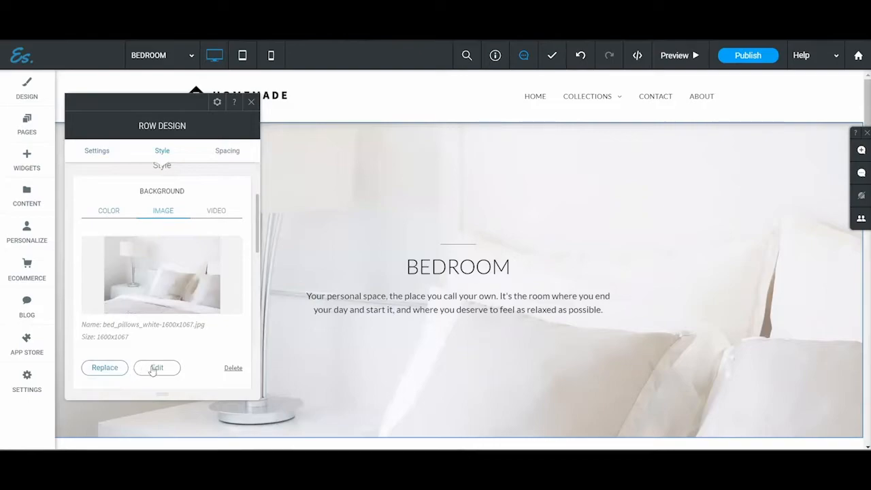
{"action": "left_click", "coordinate": [233, 368]}
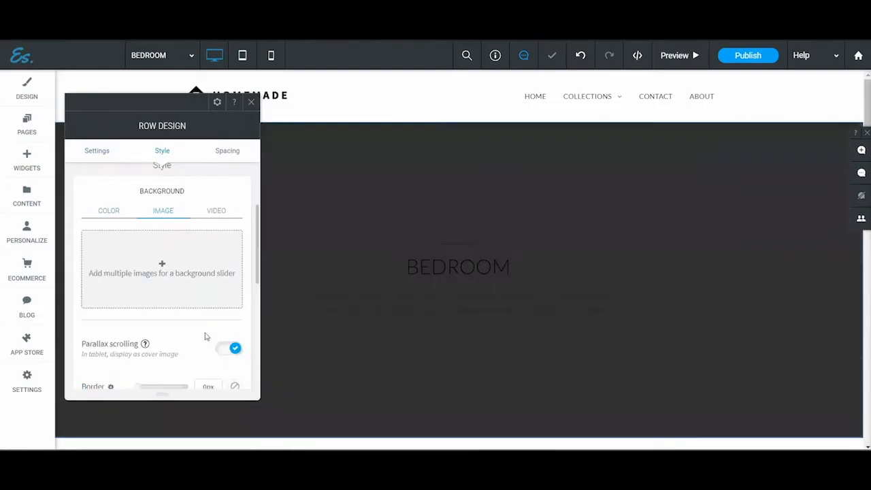
Step: Set the hero row's background color to blue #17afed and add it to the saved colors
{"action": "left_click", "coordinate": [111, 211]}
{"action": "left_click", "coordinate": [236, 243]}
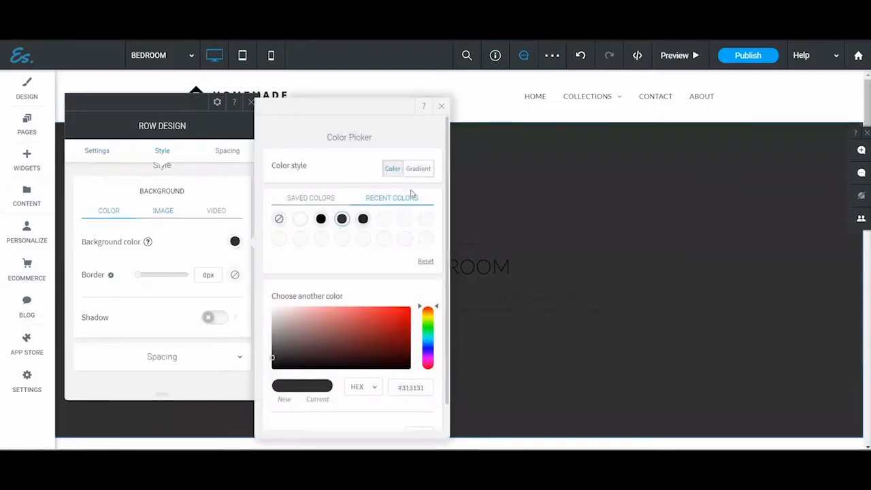
{"action": "mouse_move", "coordinate": [348, 324]}
{"action": "left_mouse_down"}
{"action": "mouse_move", "coordinate": [388, 325]}
{"action": "mouse_move", "coordinate": [363, 347]}
{"action": "mouse_move", "coordinate": [395, 315]}
{"action": "mouse_move", "coordinate": [354, 315]}
{"action": "mouse_move", "coordinate": [327, 329]}
{"action": "mouse_move", "coordinate": [377, 317]}
{"action": "mouse_move", "coordinate": [401, 352]}
{"action": "mouse_move", "coordinate": [429, 331]}
{"action": "mouse_move", "coordinate": [429, 340]}
{"action": "mouse_move", "coordinate": [396, 310]}
{"action": "mouse_move", "coordinate": [388, 313]}
{"action": "mouse_move", "coordinate": [397, 311]}
{"action": "left_mouse_up"}
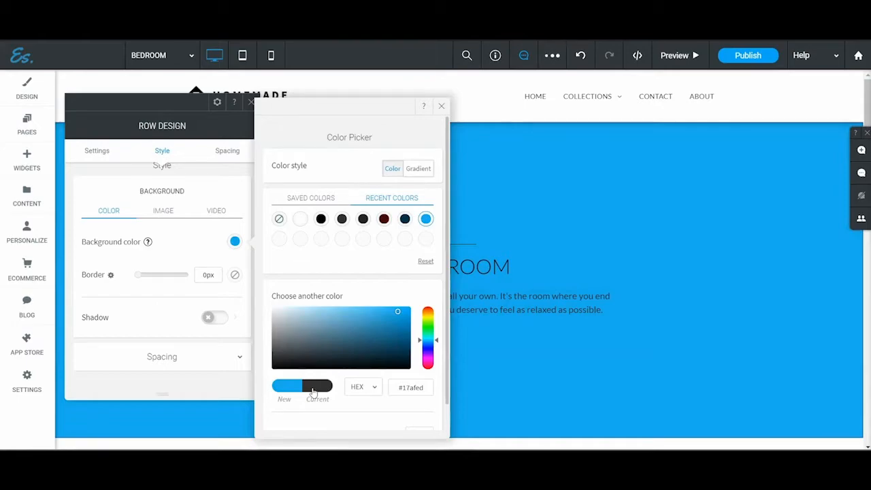
{"action": "left_click", "coordinate": [304, 199]}
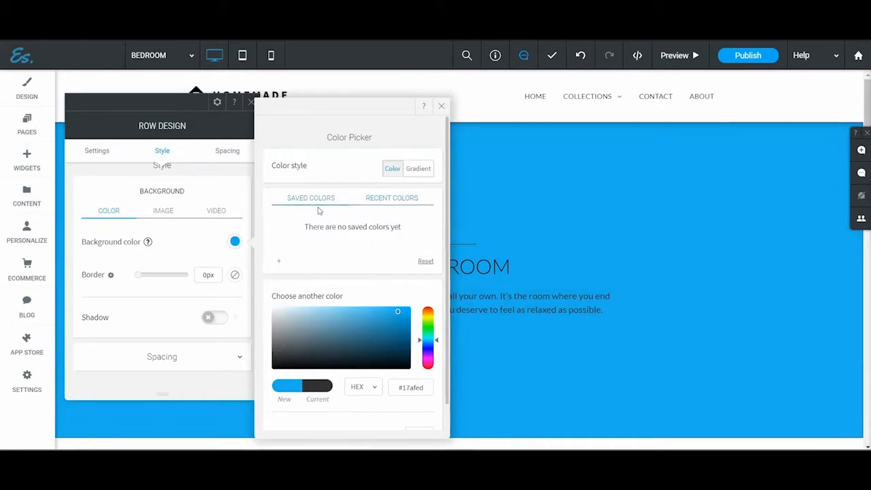
{"action": "left_click", "coordinate": [278, 260]}
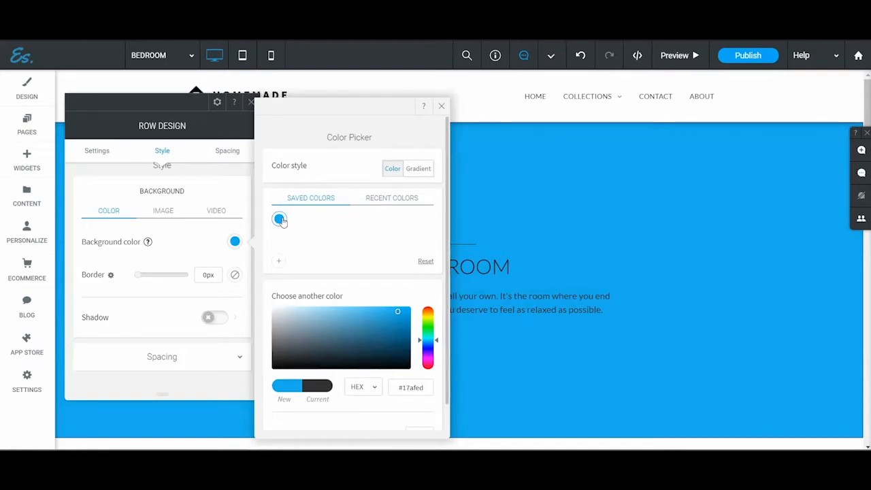
Step: Add the site image sofa_grey_plant-1200x848.jpg as the Bedroom hero row's background and close the row design settings
{"action": "left_click", "coordinate": [166, 214]}
{"action": "left_click", "coordinate": [163, 263]}
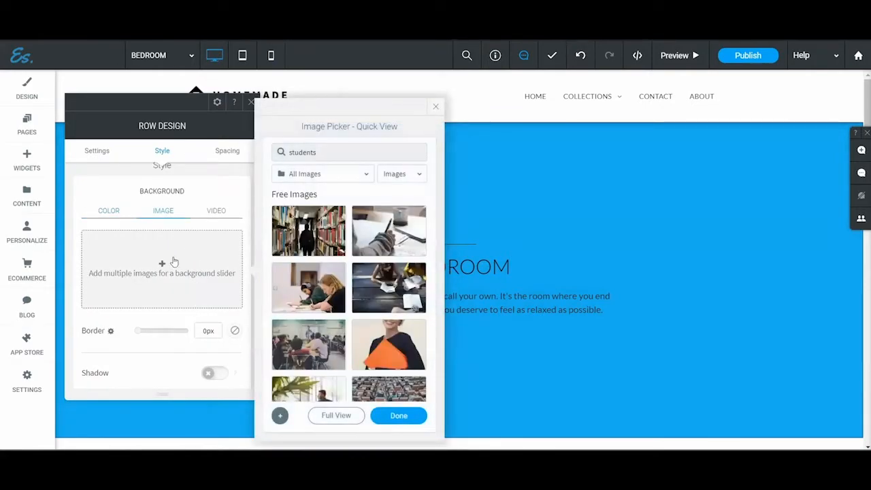
{"action": "scroll", "coordinate": [343, 254], "scroll_direction": "down", "scroll_amount": 2}
{"action": "scroll", "coordinate": [344, 254], "scroll_direction": "up", "scroll_amount": 3}
{"action": "double_click", "coordinate": [334, 152]}
{"action": "key", "text": "BackSpace"}
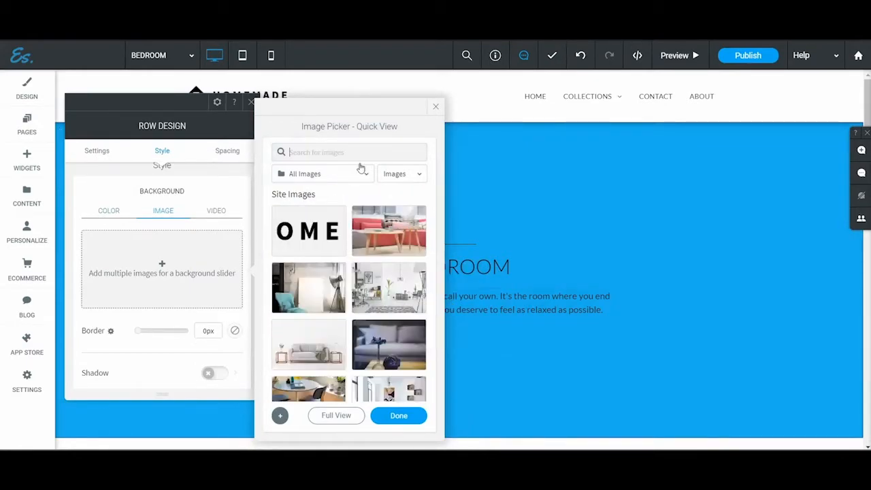
{"action": "left_click", "coordinate": [338, 416]}
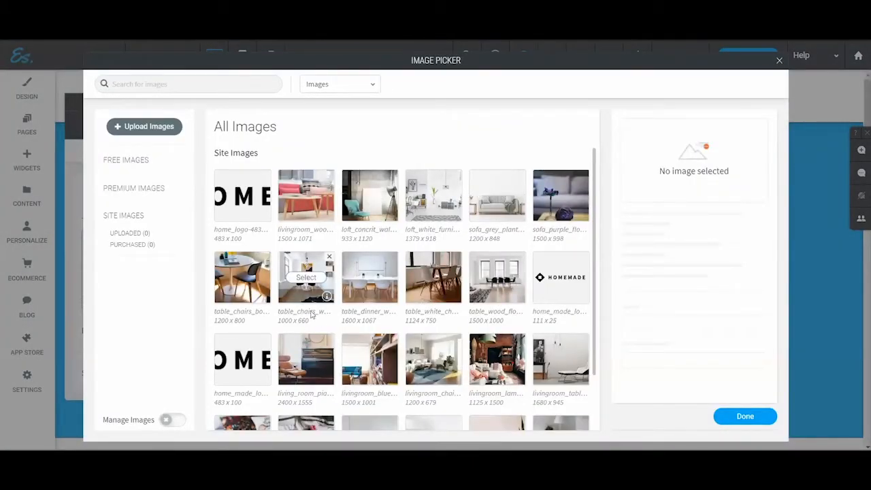
{"action": "left_click", "coordinate": [497, 196]}
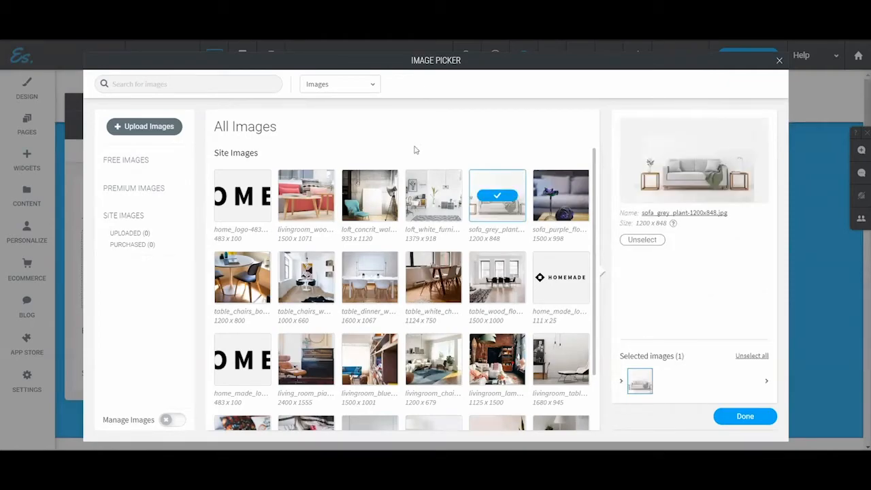
{"action": "left_click", "coordinate": [745, 416]}
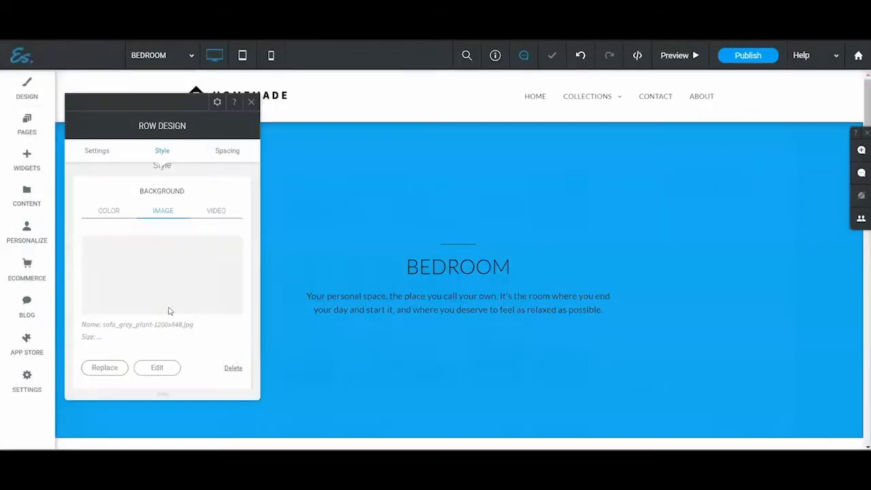
{"action": "scroll", "coordinate": [368, 309], "scroll_direction": "down", "scroll_amount": 3}
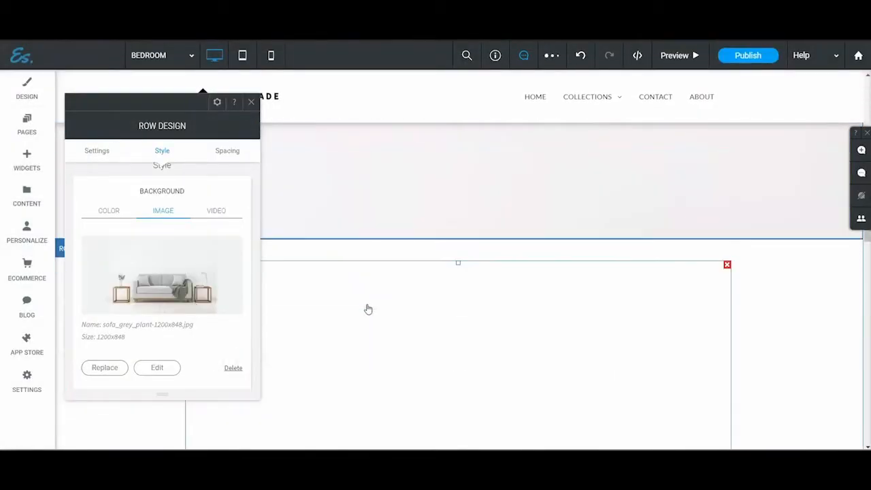
{"action": "scroll", "coordinate": [369, 308], "scroll_direction": "up", "scroll_amount": 4}
{"action": "left_click", "coordinate": [287, 228]}
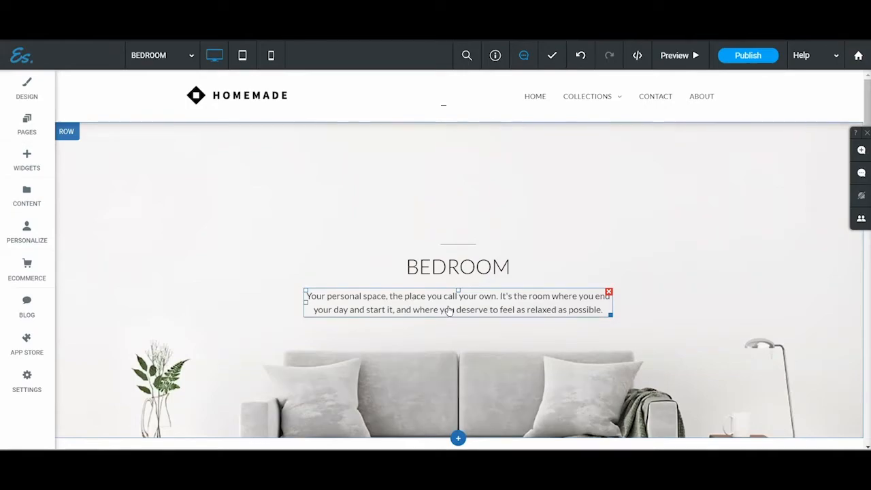
Step: View the Contact page and examine its banner, contact form, map and footer contact details
{"action": "left_click", "coordinate": [659, 99]}
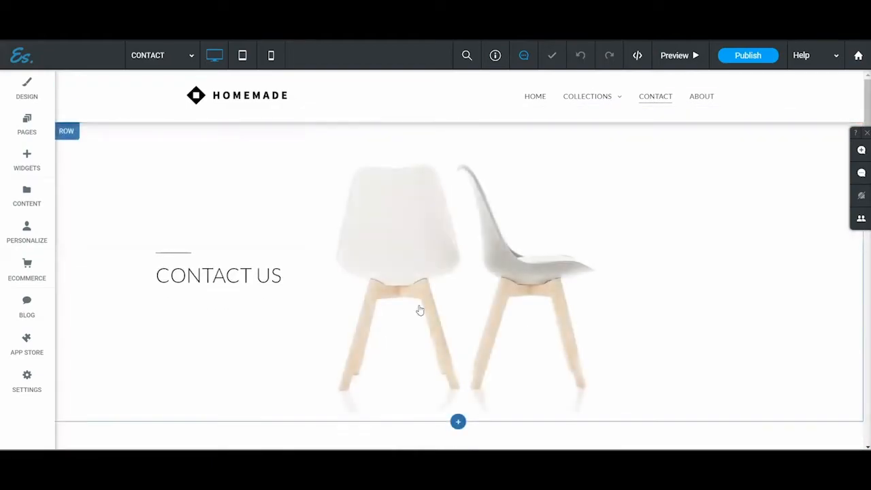
{"action": "scroll", "coordinate": [230, 361], "scroll_direction": "down", "scroll_amount": 5}
{"action": "scroll", "coordinate": [214, 327], "scroll_direction": "up", "scroll_amount": 4}
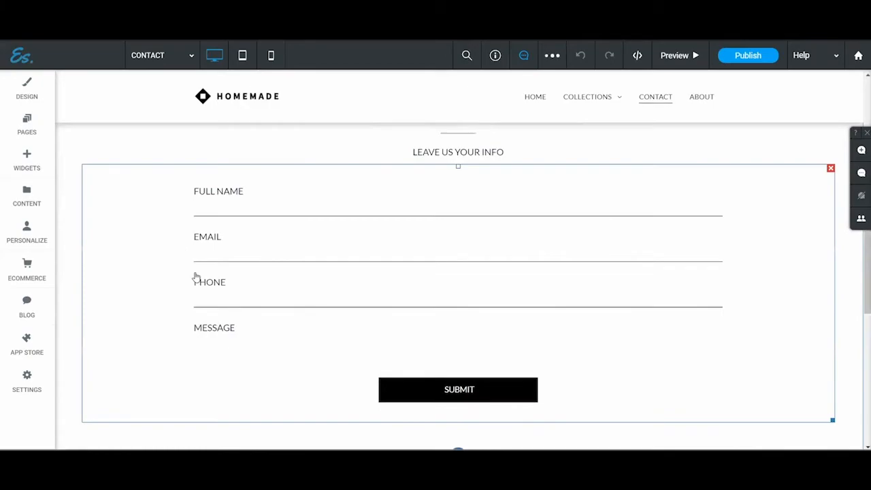
{"action": "scroll", "coordinate": [322, 185], "scroll_direction": "down", "scroll_amount": 8}
{"action": "left_click", "coordinate": [362, 388]}
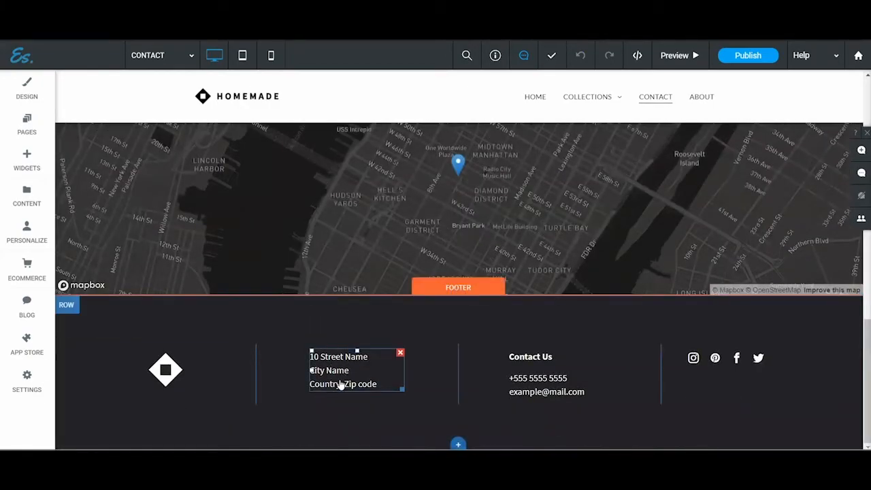
{"action": "scroll", "coordinate": [348, 340], "scroll_direction": "up", "scroll_amount": 5}
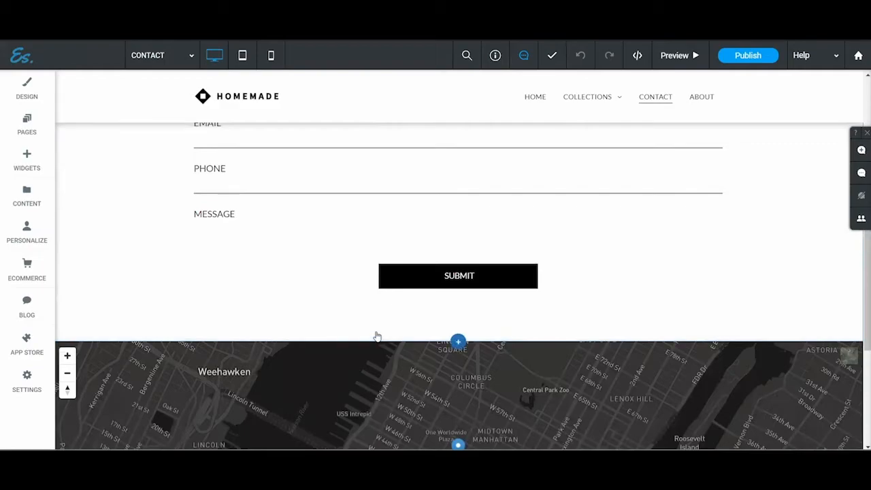
{"action": "scroll", "coordinate": [376, 334], "scroll_direction": "down", "scroll_amount": 5}
{"action": "left_click", "coordinate": [342, 360]}
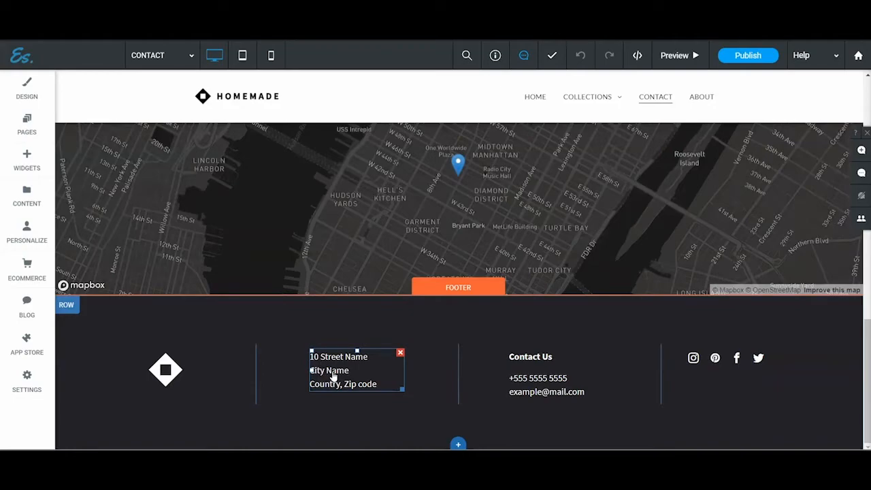
{"action": "scroll", "coordinate": [333, 377], "scroll_direction": "up", "scroll_amount": 10}
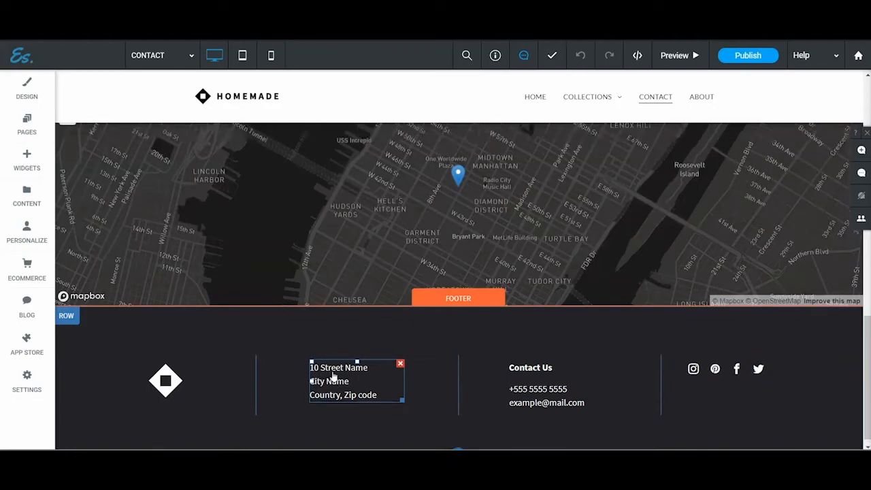
Step: Go back to the Home page and look through its hero and Bedroom sections
{"action": "left_click", "coordinate": [536, 97]}
{"action": "scroll", "coordinate": [261, 319], "scroll_direction": "down", "scroll_amount": 5}
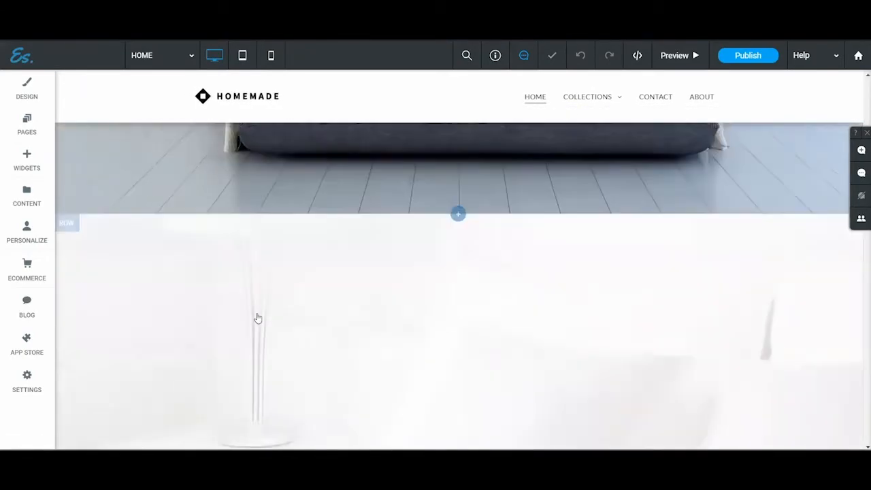
{"action": "scroll", "coordinate": [292, 317], "scroll_direction": "up", "scroll_amount": 6}
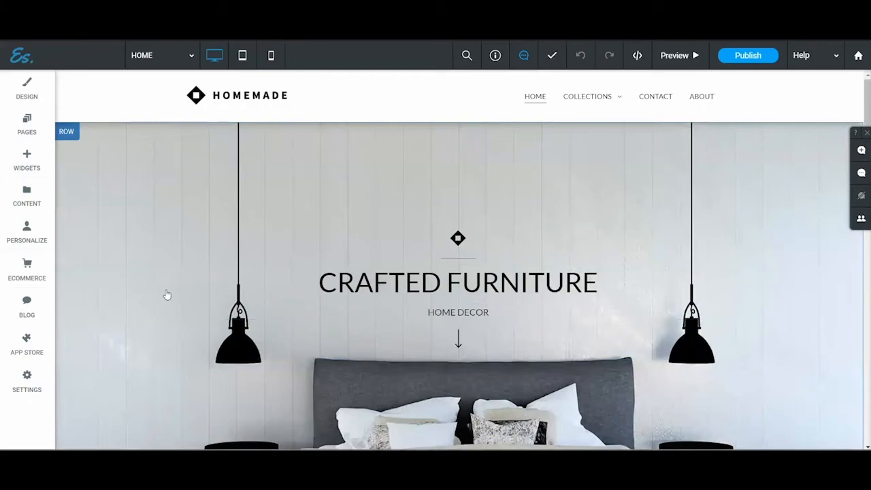
{"action": "scroll", "coordinate": [167, 295], "scroll_direction": "down", "scroll_amount": 6}
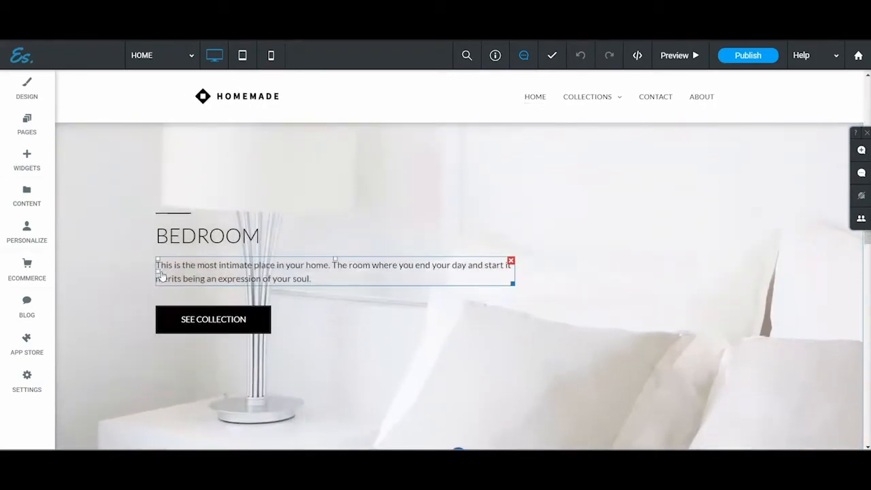
Step: Look through the Home page's hero, Bedroom, Living Room and photo gallery sections and return to the hero
{"action": "scroll", "coordinate": [149, 272], "scroll_direction": "down", "scroll_amount": 4}
{"action": "scroll", "coordinate": [146, 274], "scroll_direction": "up", "scroll_amount": 4}
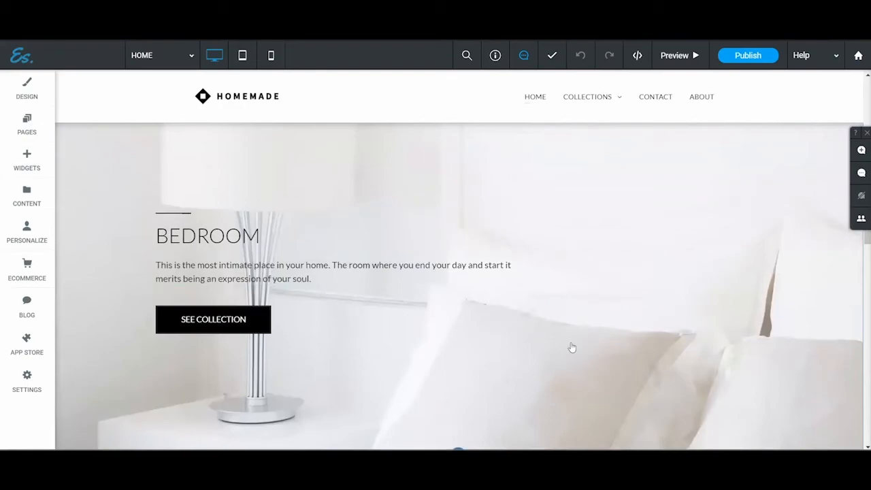
{"action": "scroll", "coordinate": [134, 288], "scroll_direction": "up", "scroll_amount": 5}
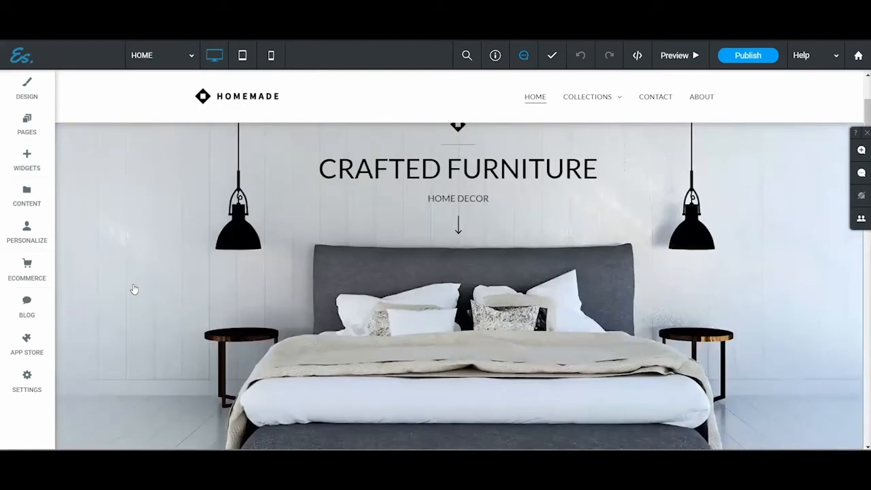
{"action": "scroll", "coordinate": [123, 294], "scroll_direction": "down", "scroll_amount": 5}
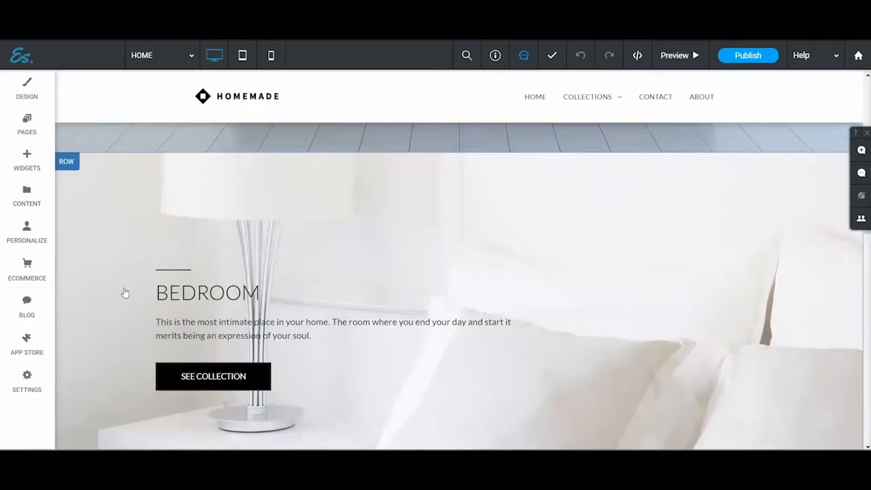
{"action": "scroll", "coordinate": [412, 378], "scroll_direction": "down", "scroll_amount": 5}
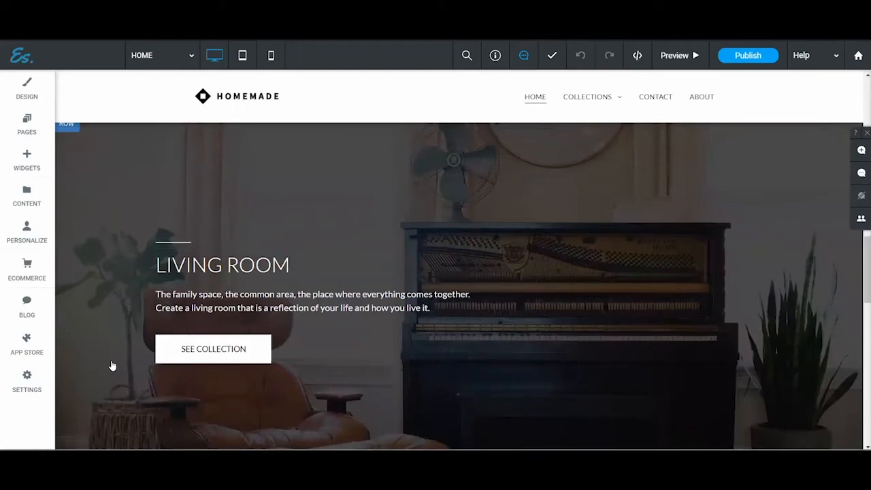
{"action": "scroll", "coordinate": [113, 366], "scroll_direction": "down", "scroll_amount": 5}
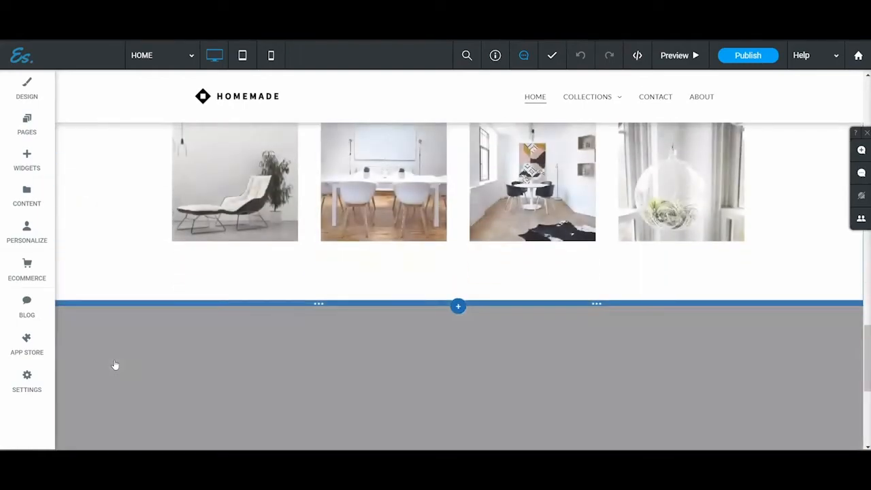
{"action": "scroll", "coordinate": [115, 364], "scroll_direction": "up", "scroll_amount": 10}
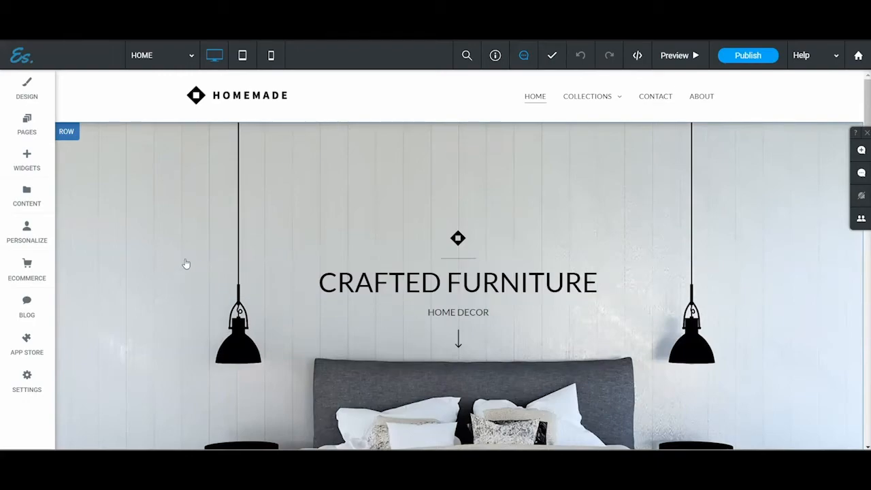
Step: Preview the Home page and examine its Bedroom, Living Room, social gallery and quote sections, ending at the Bedroom section
{"action": "left_click", "coordinate": [661, 63]}
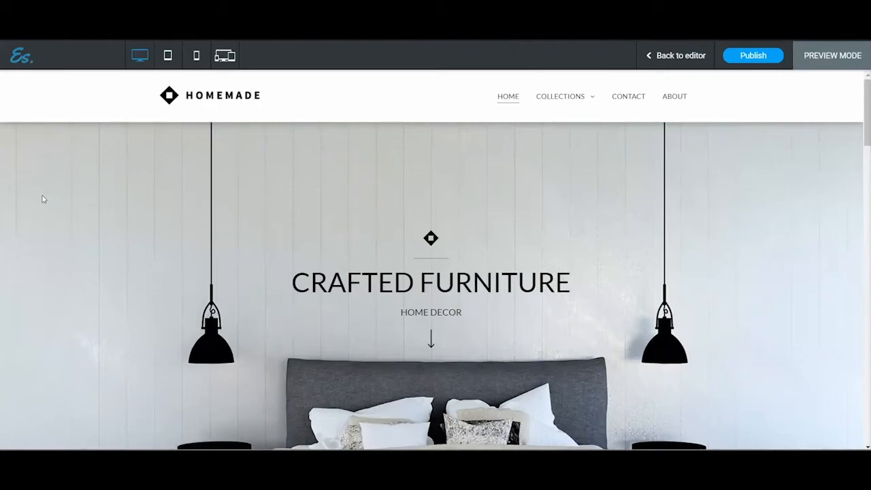
{"action": "scroll", "coordinate": [79, 236], "scroll_direction": "down", "scroll_amount": 5}
{"action": "scroll", "coordinate": [63, 233], "scroll_direction": "down", "scroll_amount": 5}
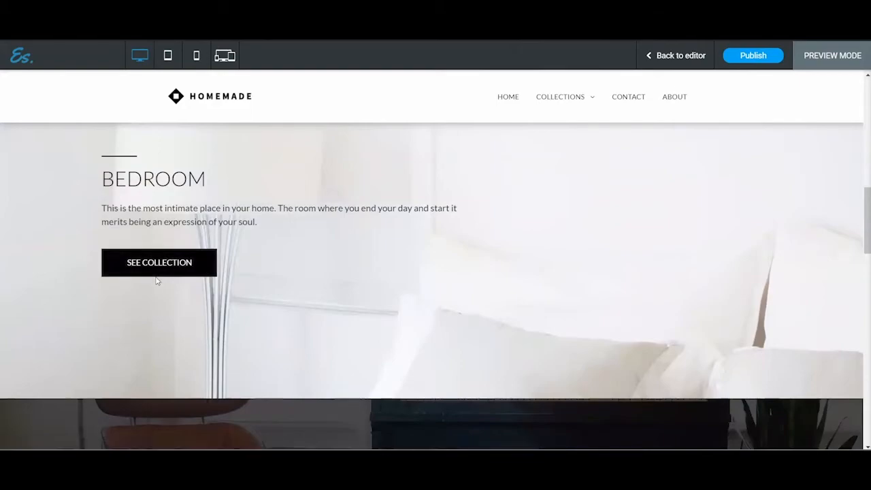
{"action": "scroll", "coordinate": [57, 295], "scroll_direction": "down", "scroll_amount": 4}
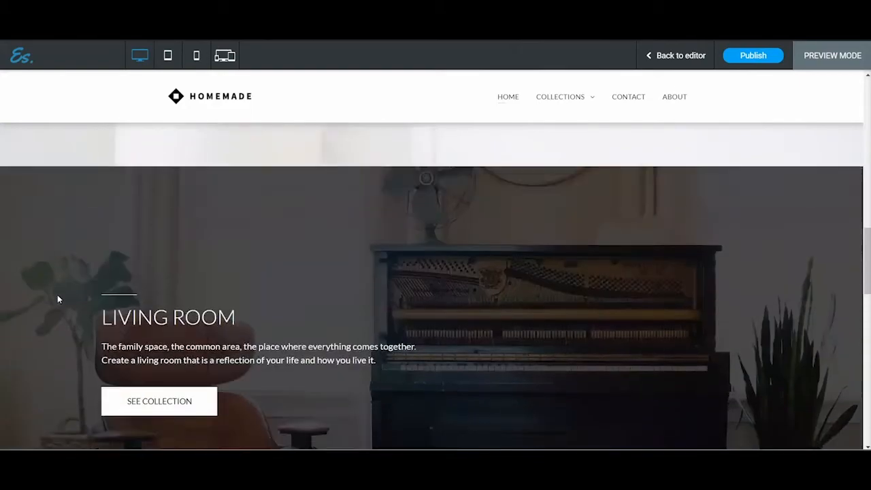
{"action": "scroll", "coordinate": [68, 272], "scroll_direction": "down", "scroll_amount": 5}
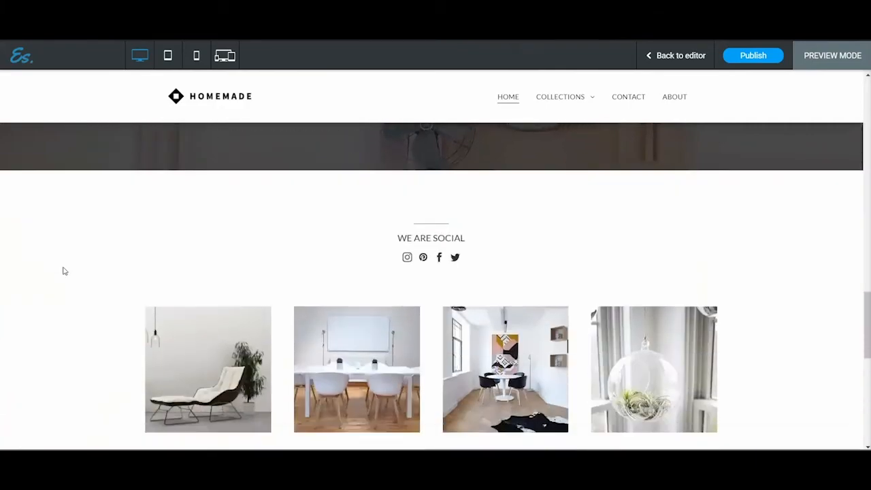
{"action": "scroll", "coordinate": [71, 228], "scroll_direction": "down", "scroll_amount": 6}
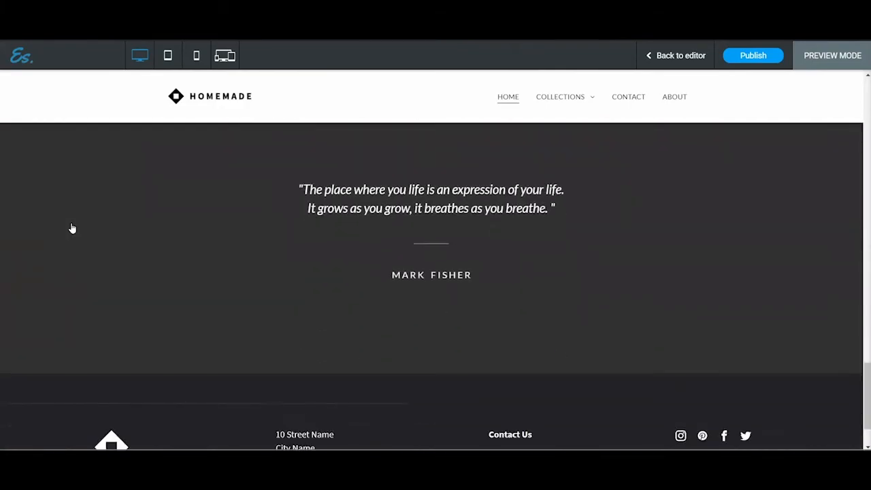
{"action": "scroll", "coordinate": [71, 228], "scroll_direction": "up", "scroll_amount": 12}
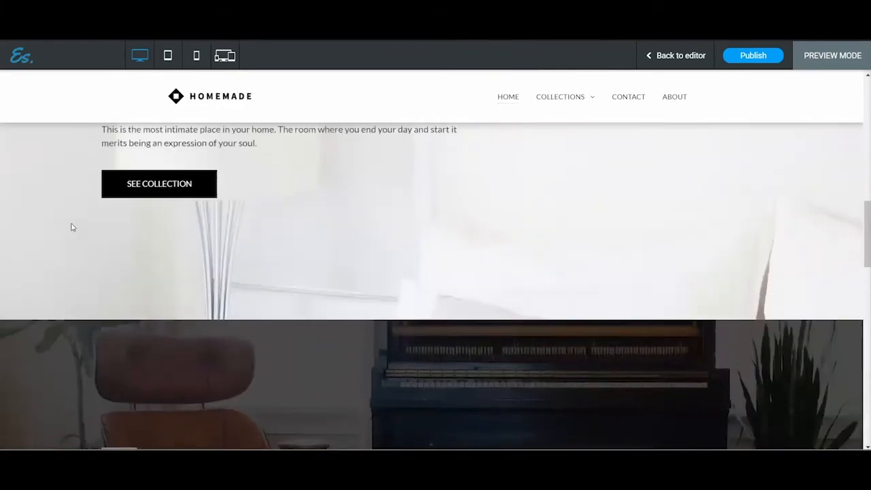
{"action": "scroll", "coordinate": [72, 227], "scroll_direction": "up", "scroll_amount": 3}
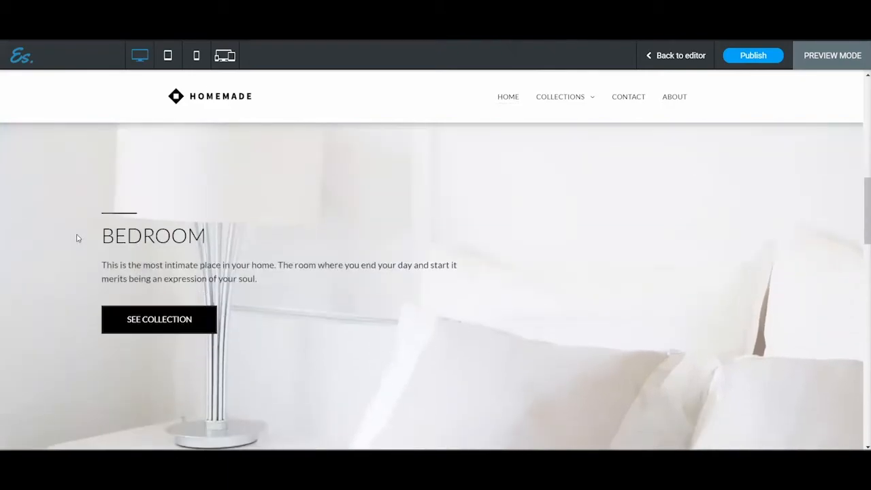
Step: Follow the Bedroom section's collection link, return to the editor on that page and open its hero row's design settings
{"action": "left_click", "coordinate": [171, 326]}
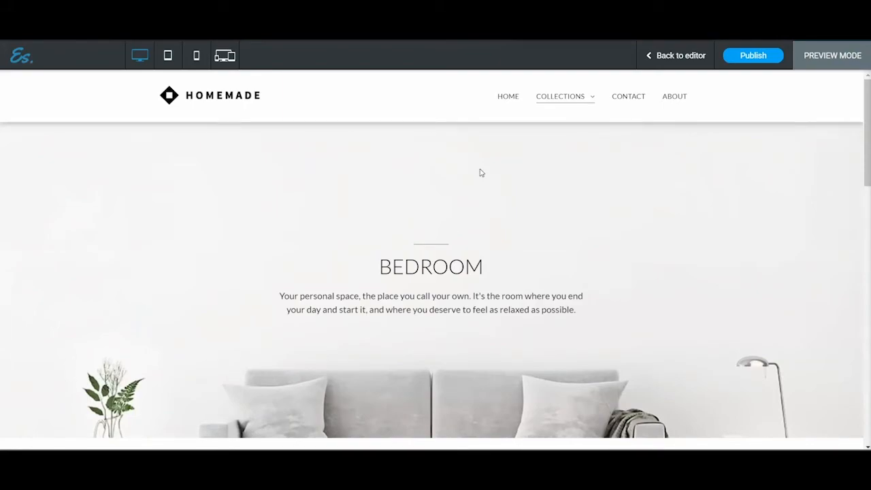
{"action": "left_click", "coordinate": [660, 60]}
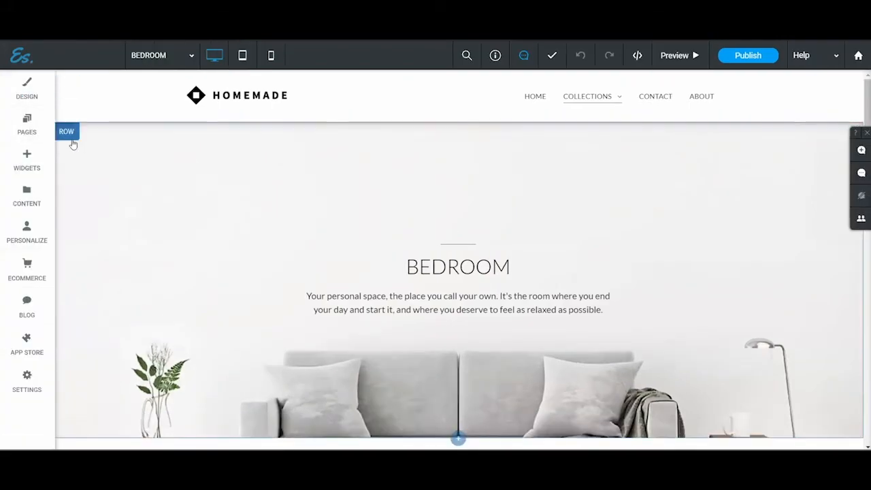
{"action": "left_click", "coordinate": [71, 136]}
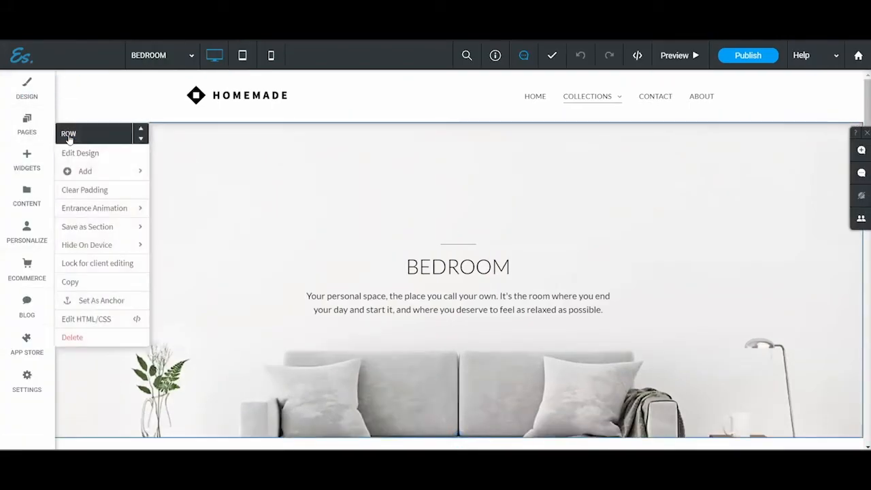
{"action": "left_click", "coordinate": [106, 156]}
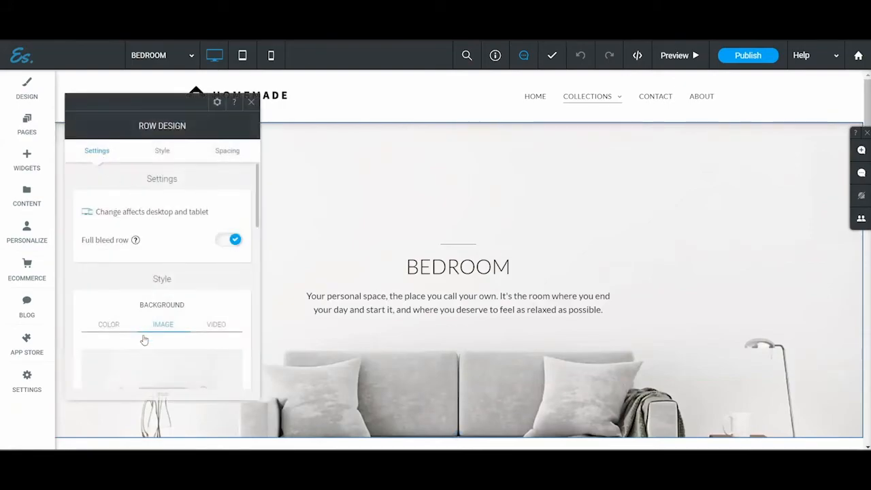
Step: Open the full image picker for the row background and search the images for "bedroom"
{"action": "left_click", "coordinate": [189, 374]}
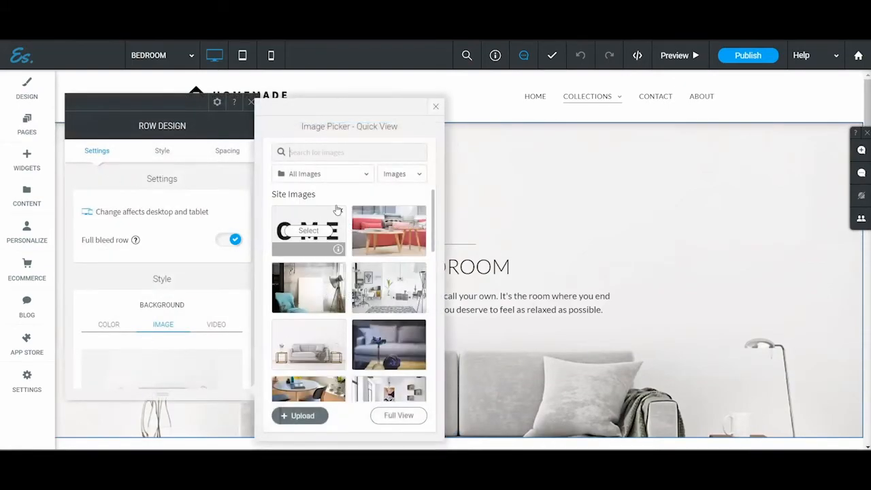
{"action": "left_click", "coordinate": [398, 415]}
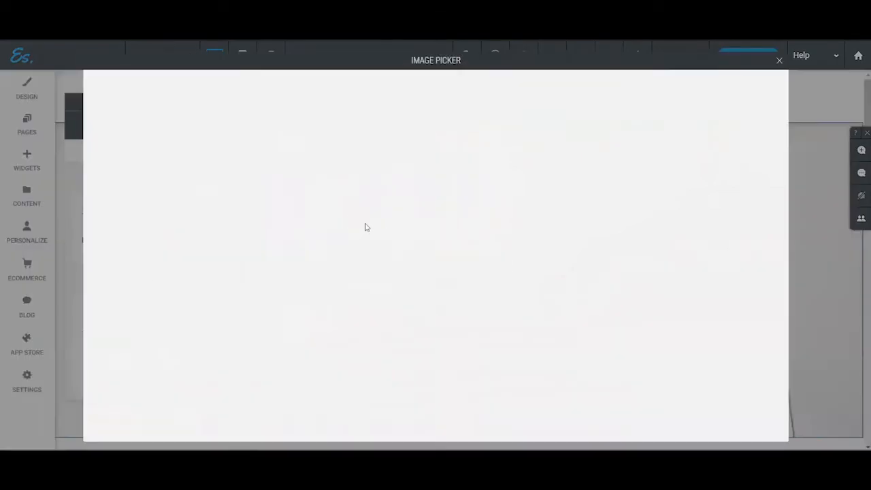
{"action": "left_click", "coordinate": [225, 83]}
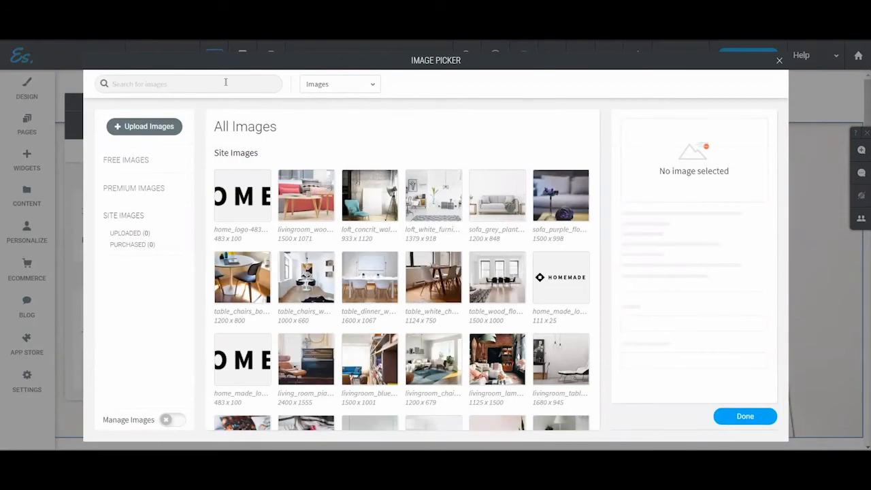
{"action": "type", "text": "bedroom"}
{"action": "key", "text": "Return"}
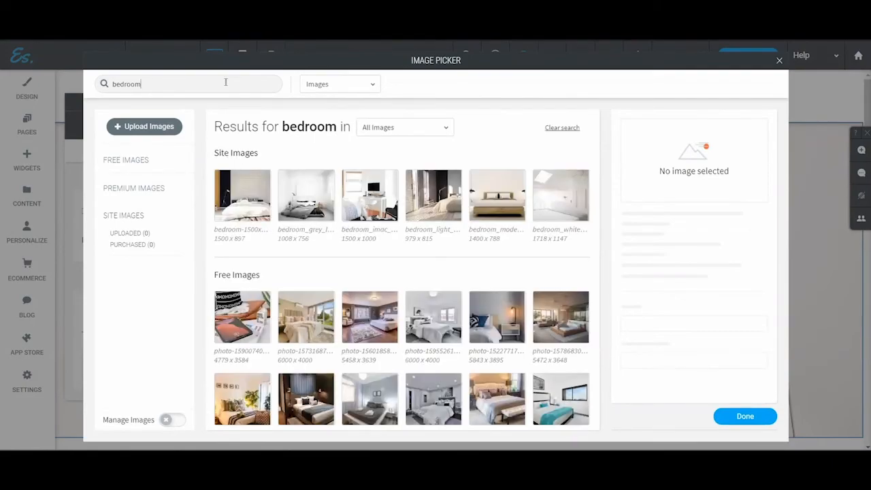
Step: Apply the free 4288 x 2848 bedroom photo with turquoise bedding as the row's background and close the row design settings
{"action": "scroll", "coordinate": [409, 353], "scroll_direction": "down", "scroll_amount": 1}
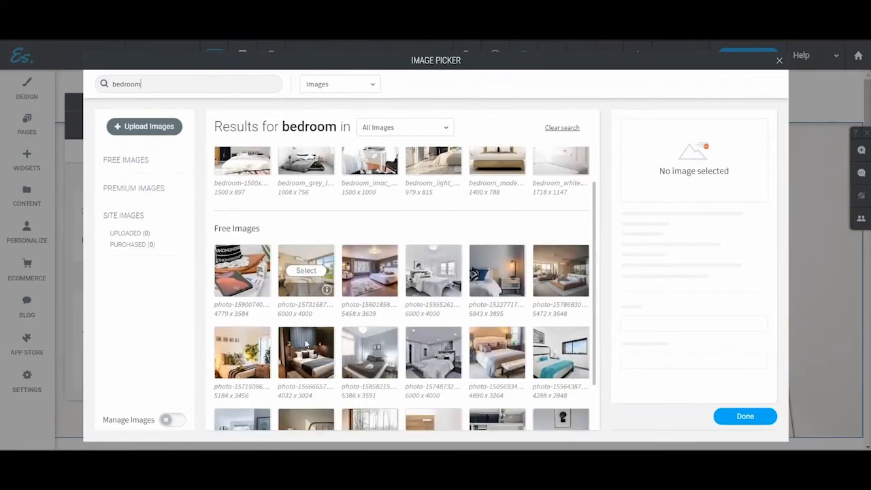
{"action": "scroll", "coordinate": [347, 379], "scroll_direction": "up", "scroll_amount": 1}
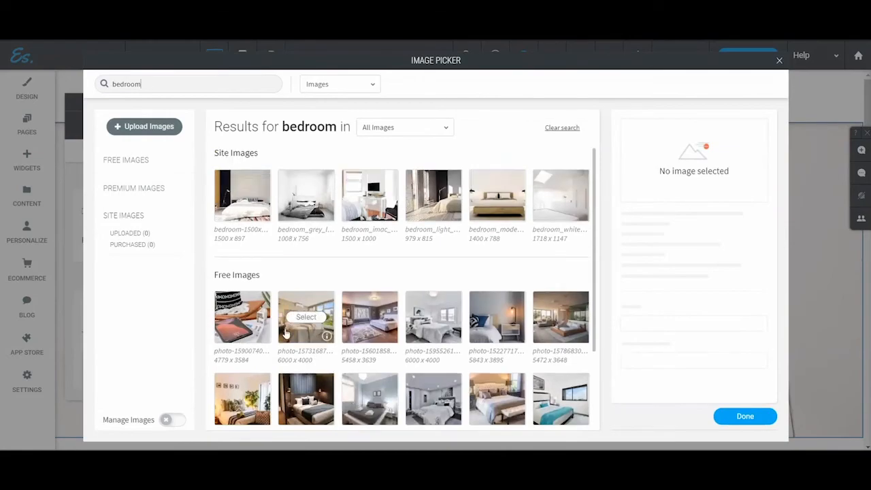
{"action": "scroll", "coordinate": [248, 216], "scroll_direction": "down", "scroll_amount": 2}
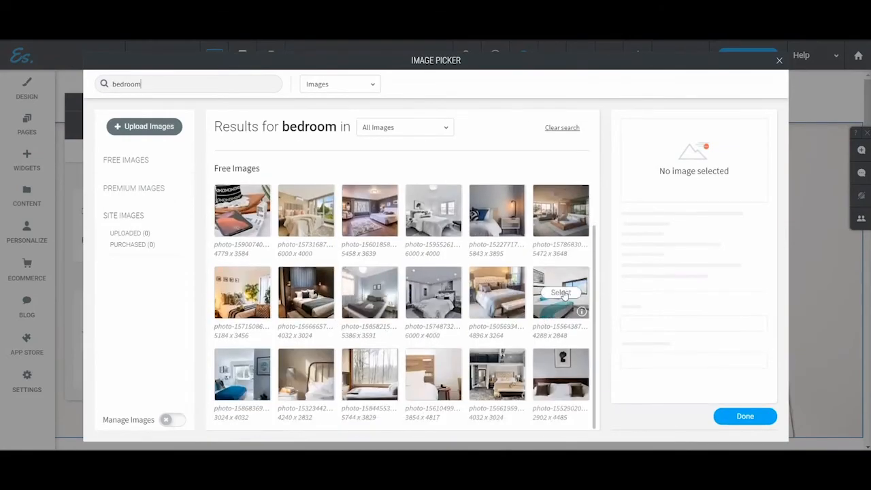
{"action": "left_click", "coordinate": [547, 294]}
{"action": "left_click", "coordinate": [744, 416]}
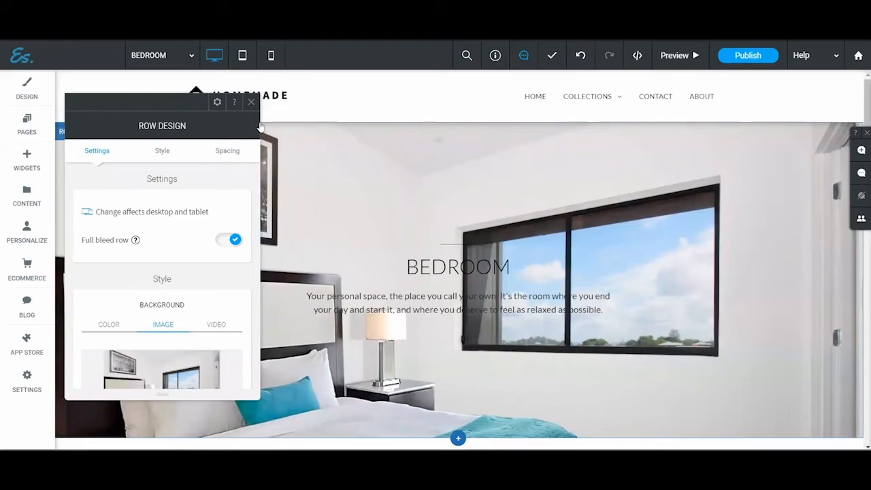
{"action": "left_click", "coordinate": [252, 103]}
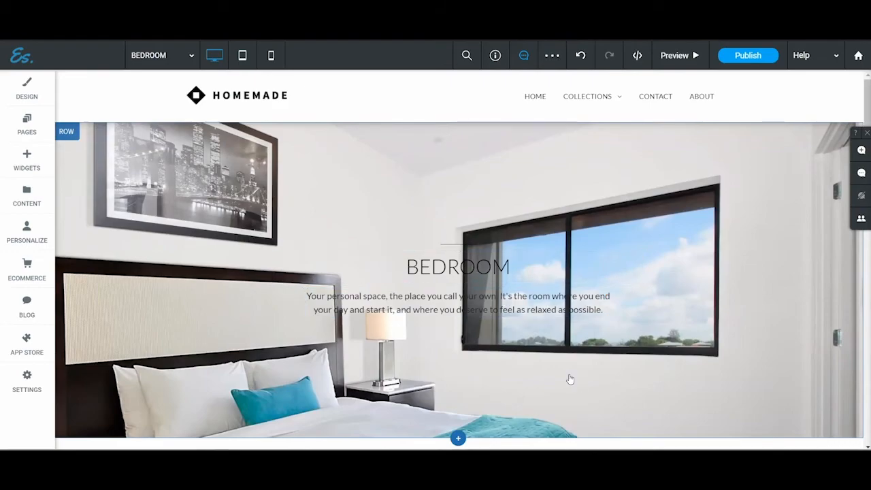
Step: Reopen the Bedroom hero row's design settings and enable the background overlay on its image
{"action": "scroll", "coordinate": [584, 365], "scroll_direction": "down", "scroll_amount": 2}
{"action": "scroll", "coordinate": [582, 364], "scroll_direction": "up", "scroll_amount": 2}
{"action": "left_click", "coordinate": [67, 133]}
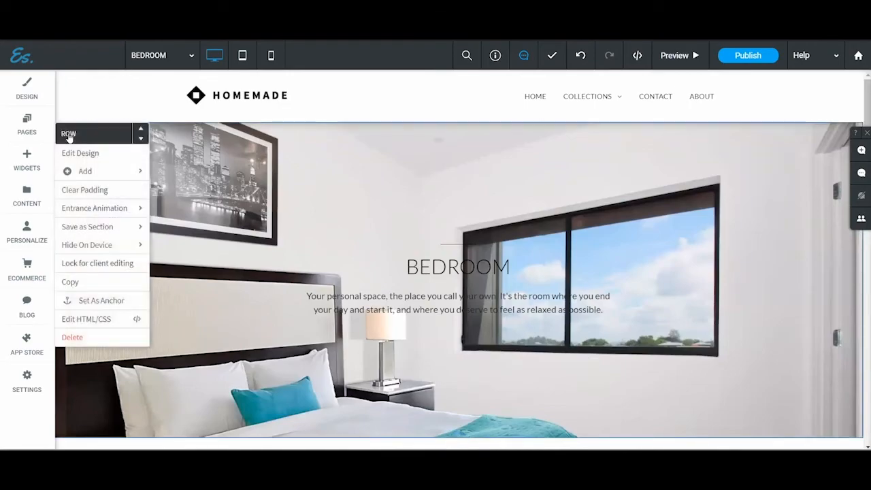
{"action": "left_click", "coordinate": [89, 158]}
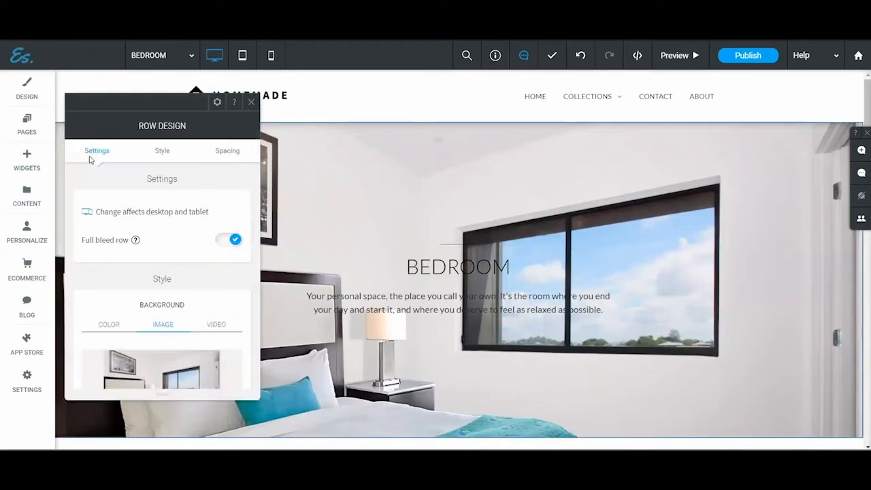
{"action": "scroll", "coordinate": [163, 294], "scroll_direction": "down", "scroll_amount": 3}
{"action": "scroll", "coordinate": [167, 299], "scroll_direction": "down", "scroll_amount": 2}
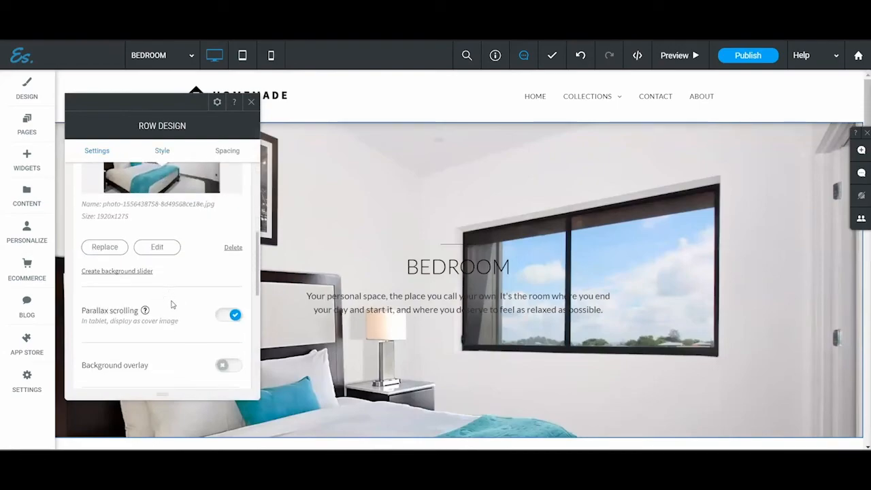
{"action": "left_click", "coordinate": [226, 318]}
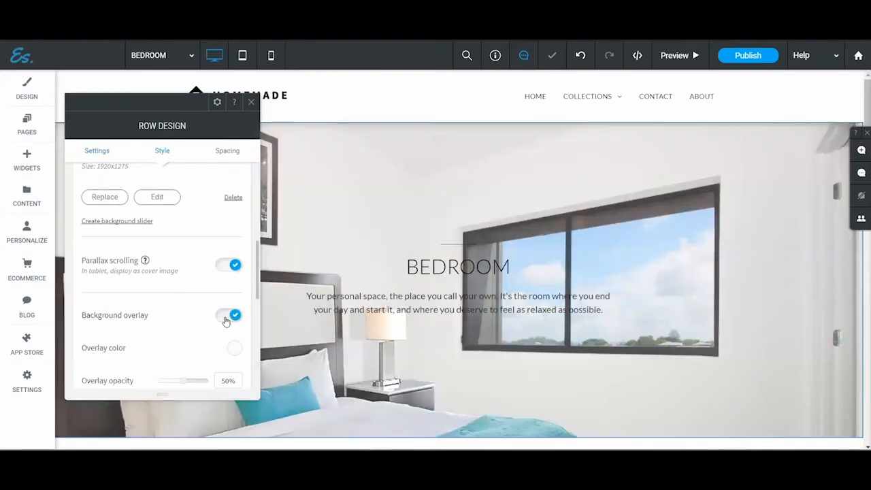
Step: Keep the overlay color white #ffffff, set the overlay opacity to 66% and close the color picker
{"action": "left_click", "coordinate": [235, 349]}
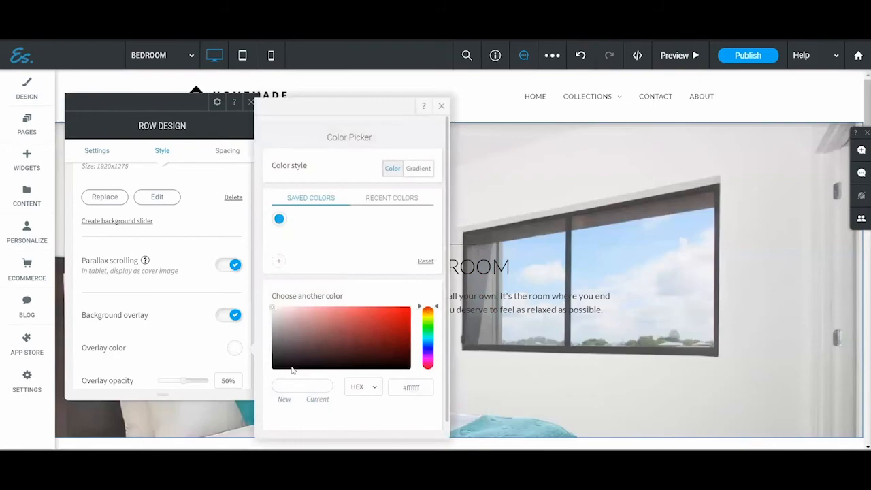
{"action": "scroll", "coordinate": [364, 428], "scroll_direction": "down", "scroll_amount": 1}
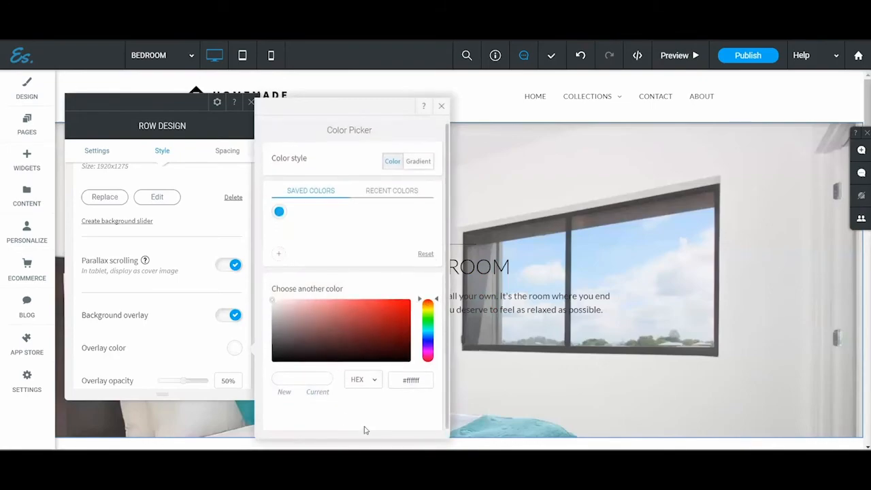
{"action": "mouse_move", "coordinate": [308, 328]}
{"action": "left_mouse_down"}
{"action": "mouse_move", "coordinate": [229, 310]}
{"action": "mouse_move", "coordinate": [264, 292]}
{"action": "left_mouse_up"}
{"action": "left_click_drag", "start_coordinate": [183, 385], "coordinate": [194, 389]}
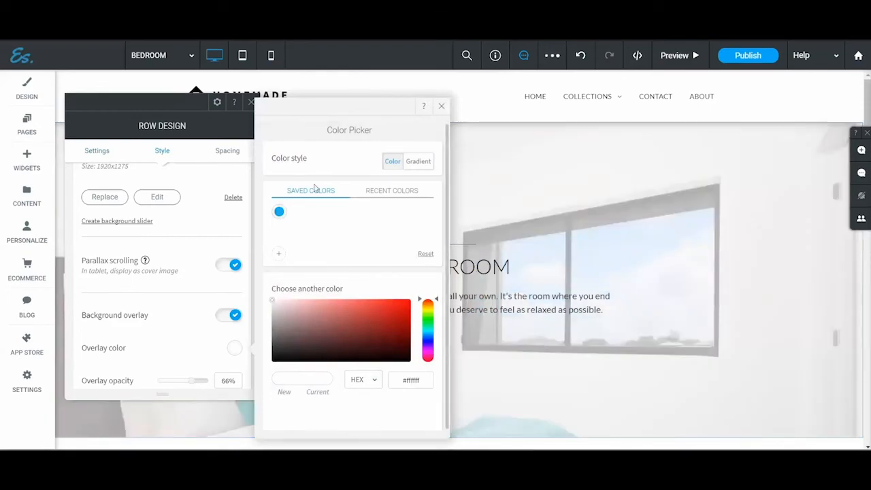
{"action": "left_click", "coordinate": [441, 105]}
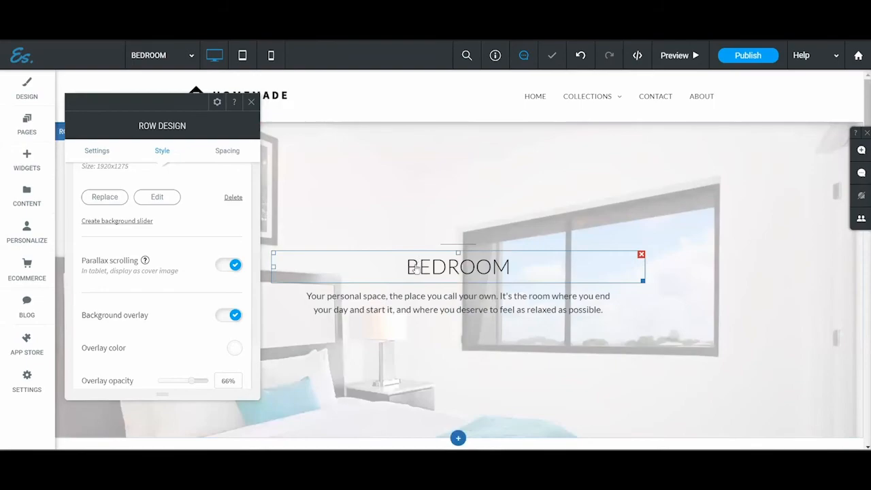